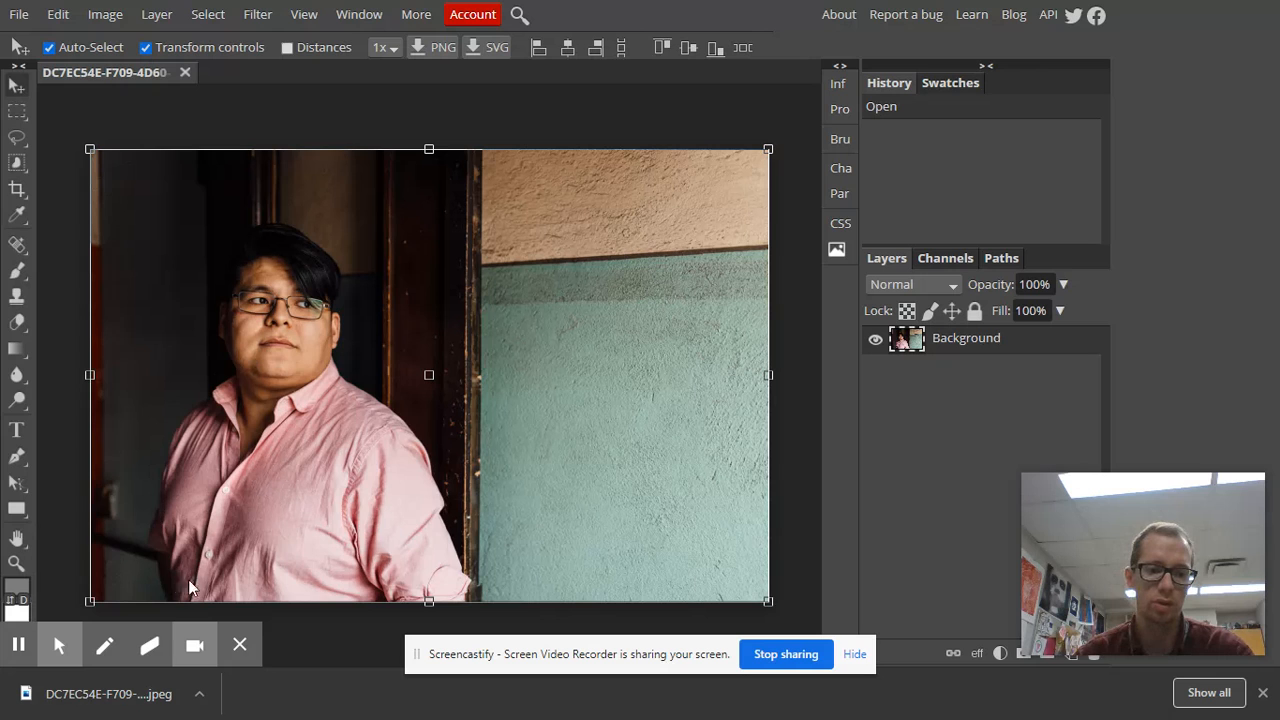
# - Add a Hue/Saturation adjustment layer above the background photo
pyautogui.moveTo(1154, 506); pyautogui.dragTo(1149, 79)
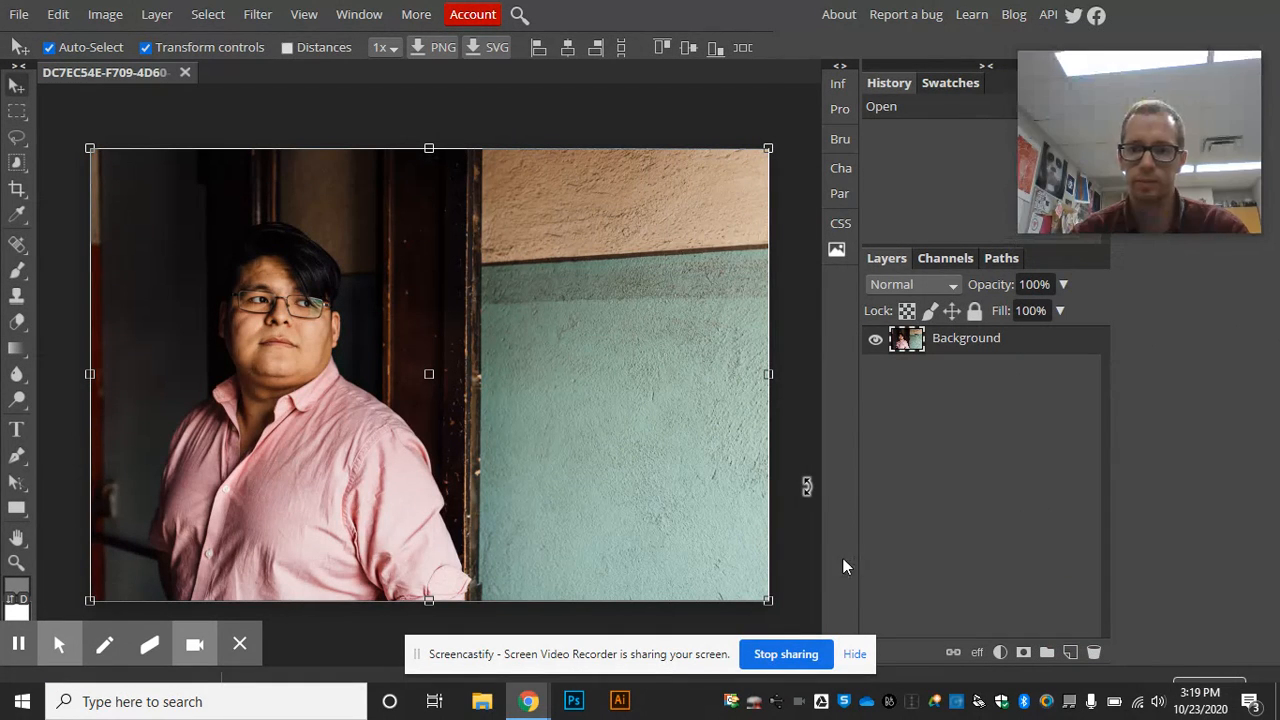
pyautogui.click(1000, 653)
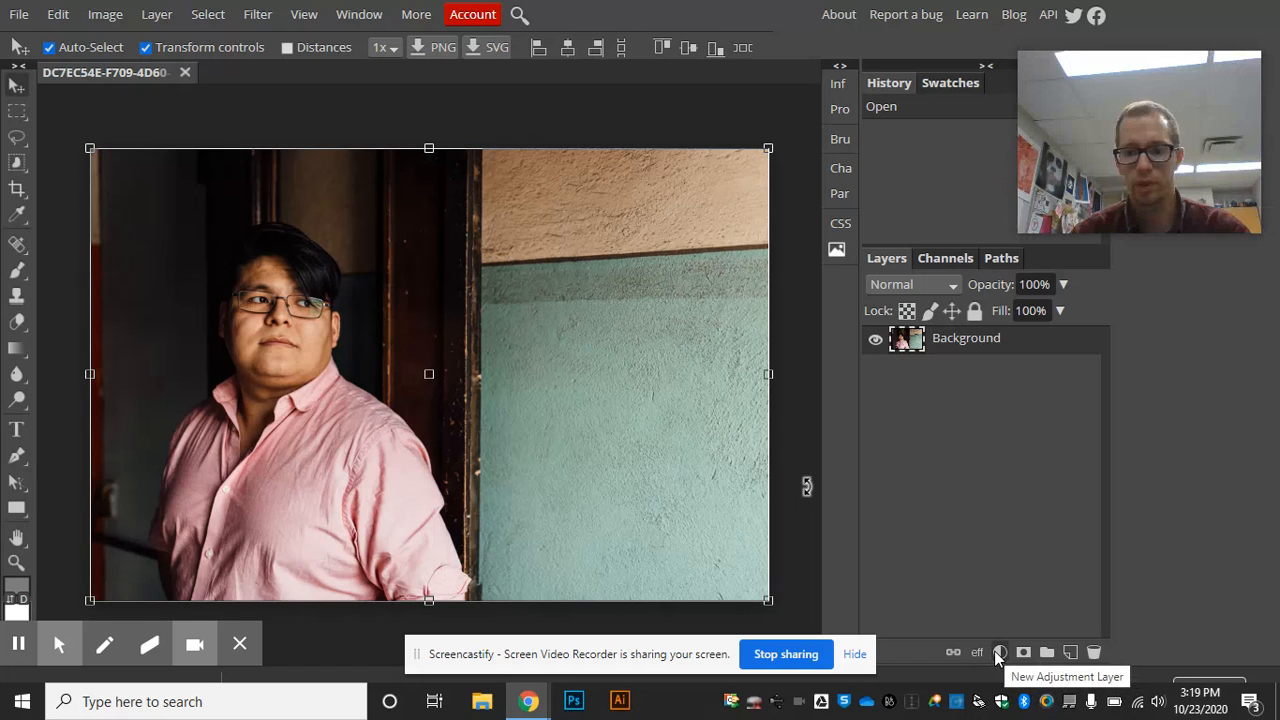
pyautogui.click(999, 653)
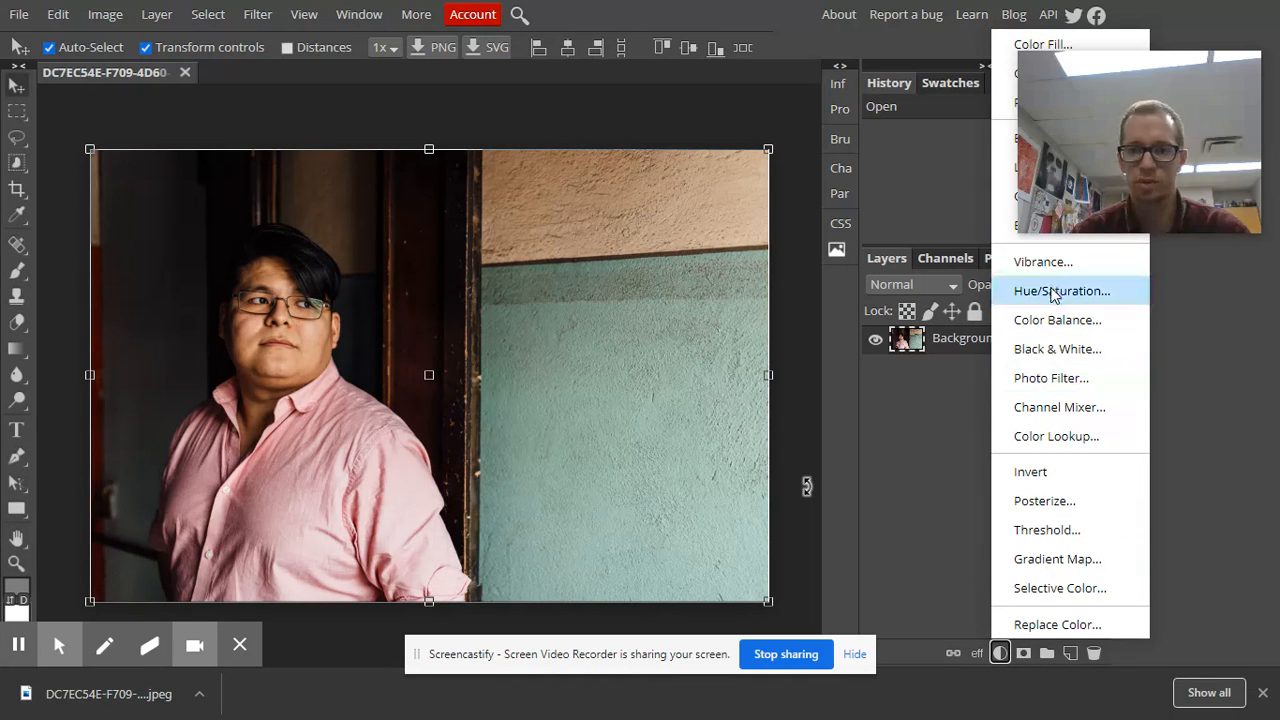
pyautogui.moveTo(1177, 88); pyautogui.dragTo(836, 46)
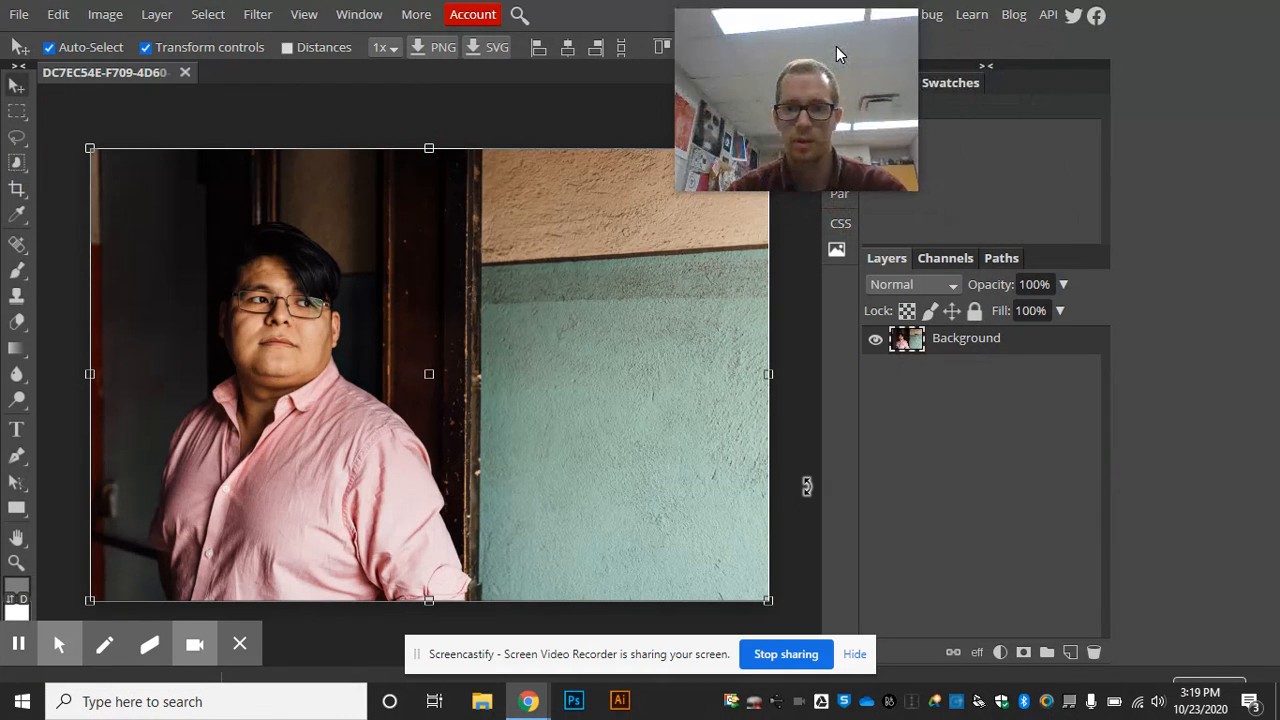
pyautogui.click(1000, 652)
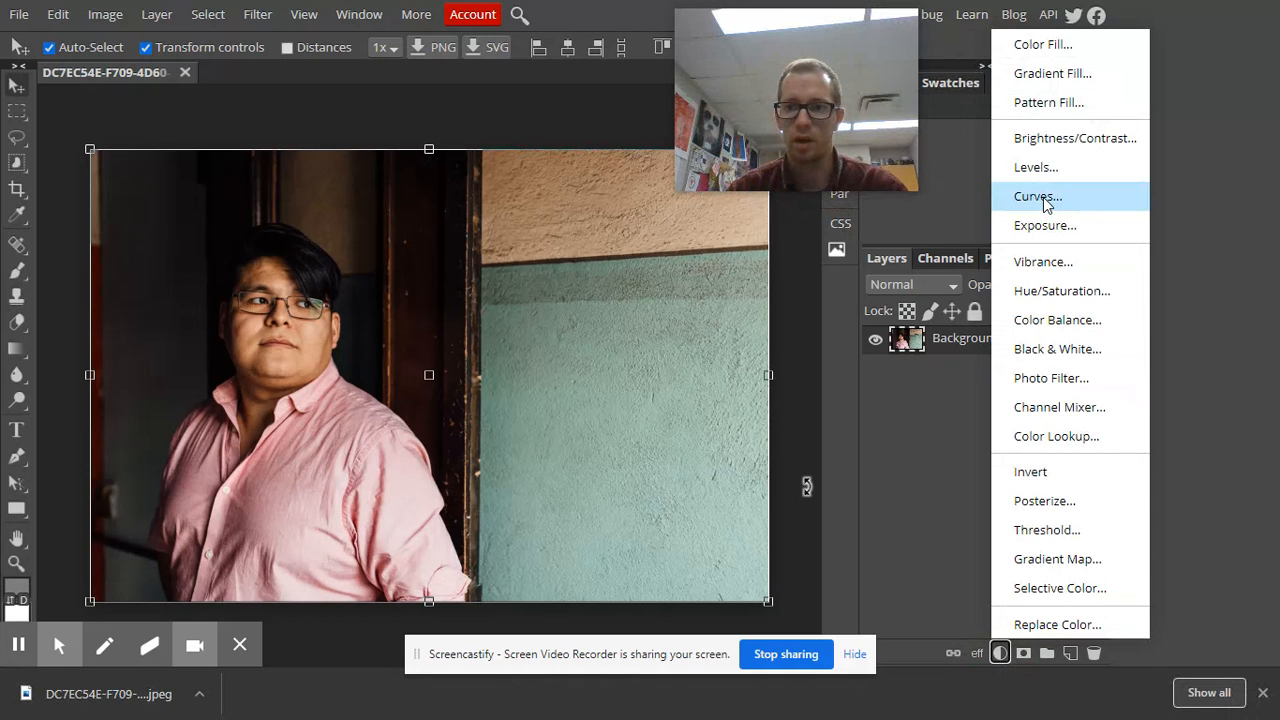
pyautogui.click(1055, 300)
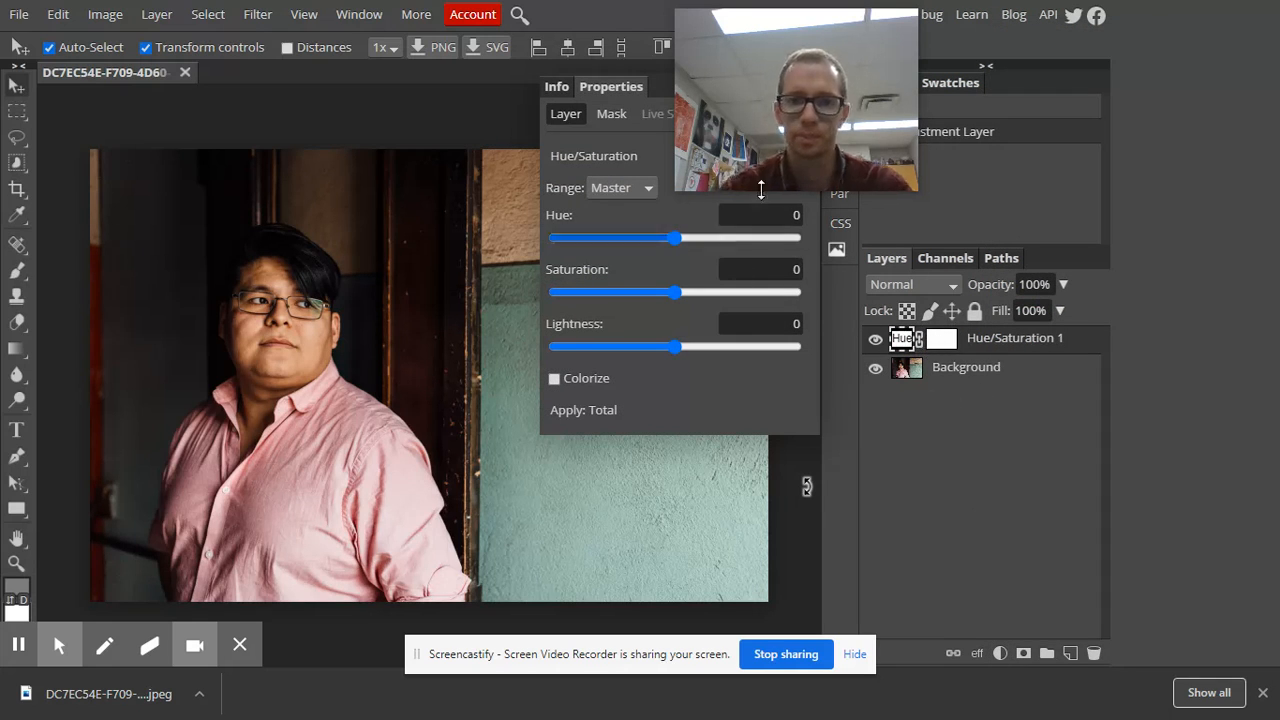
pyautogui.click(1264, 693)
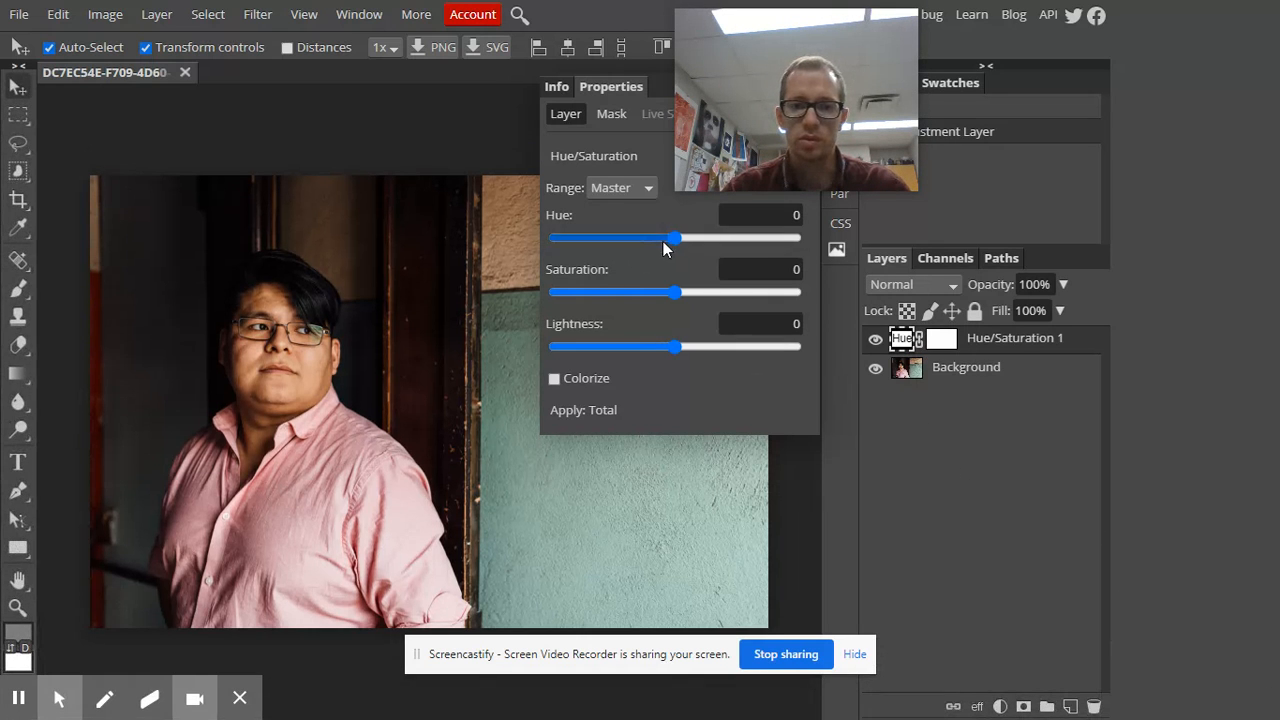
# - Shift the adjustment layer's hue to 85, try different saturation levels, and return saturation to 0
pyautogui.moveTo(674, 243); pyautogui.dragTo(638, 292)
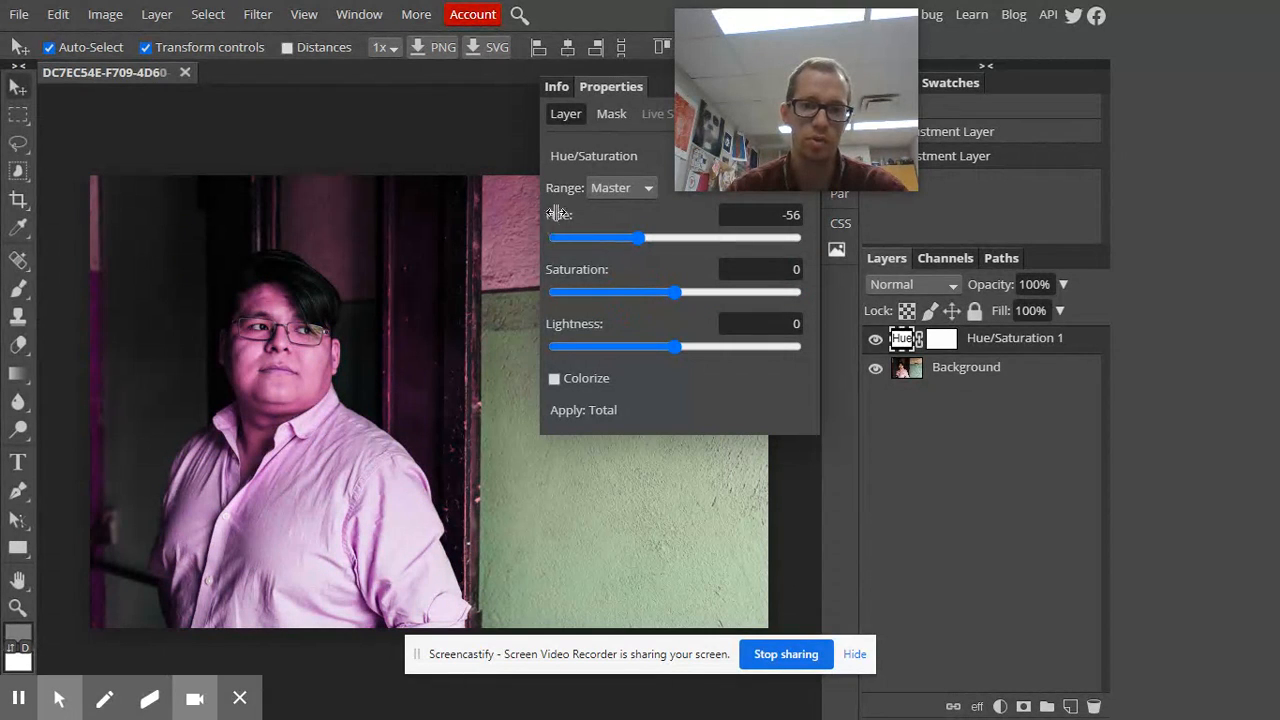
pyautogui.moveTo(641, 247); pyautogui.dragTo(727, 265)
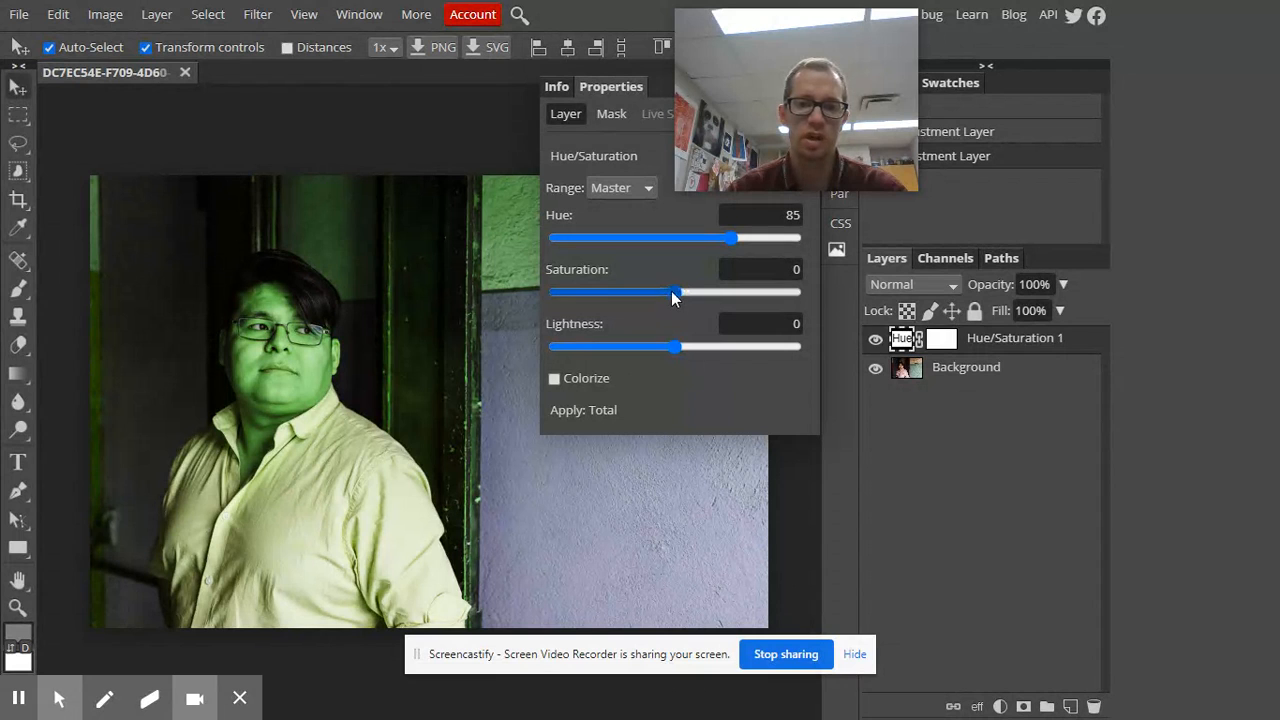
pyautogui.moveTo(680, 296)
pyautogui.mouseDown()
pyautogui.moveTo(546, 299)
pyautogui.moveTo(801, 302)
pyautogui.moveTo(686, 297)
pyautogui.mouseUp()
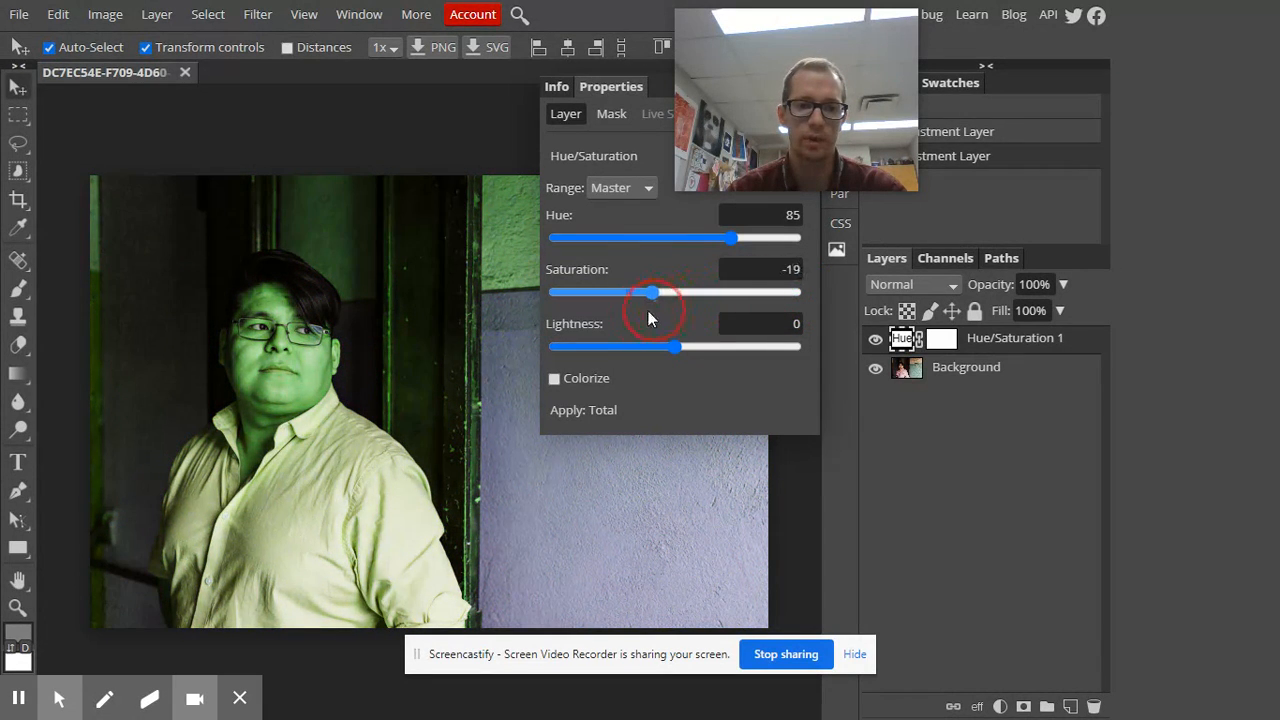
pyautogui.moveTo(541, 303); pyautogui.dragTo(677, 358)
pyautogui.write('0')
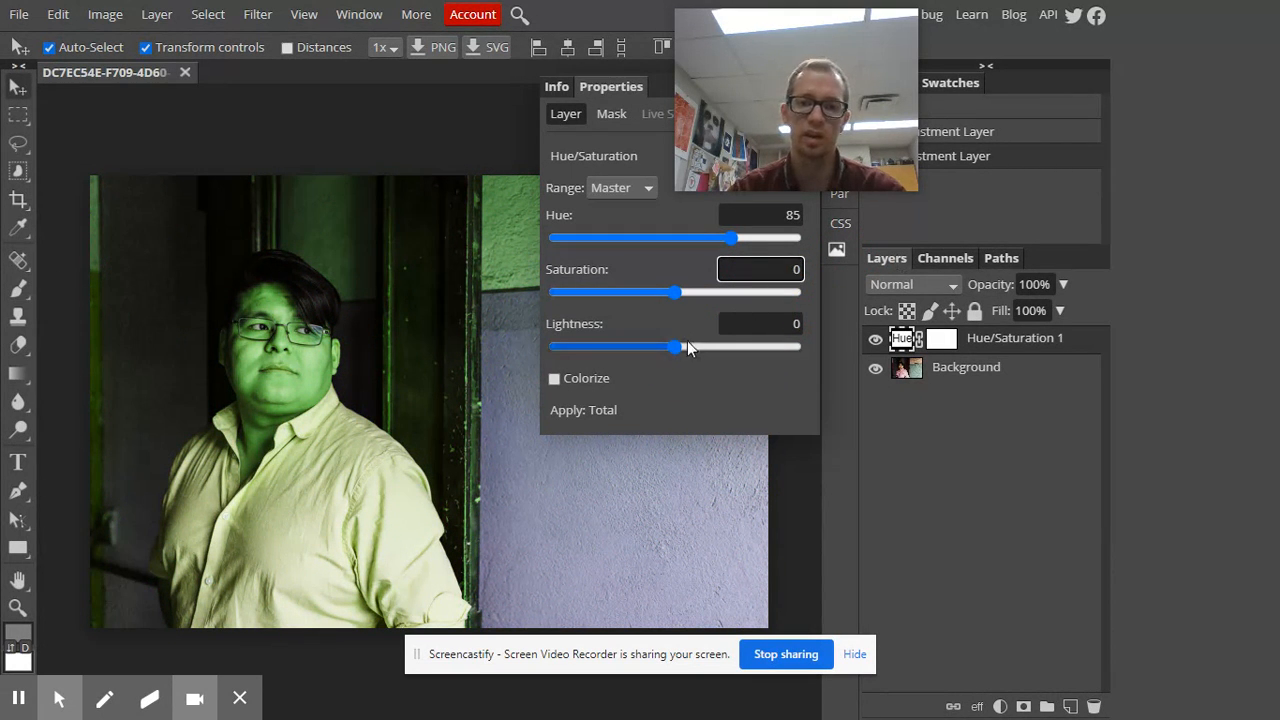
pyautogui.moveTo(679, 348)
pyautogui.mouseDown()
pyautogui.moveTo(799, 332)
pyautogui.moveTo(681, 337)
pyautogui.moveTo(533, 368)
pyautogui.moveTo(691, 354)
pyautogui.moveTo(676, 349)
pyautogui.mouseUp()
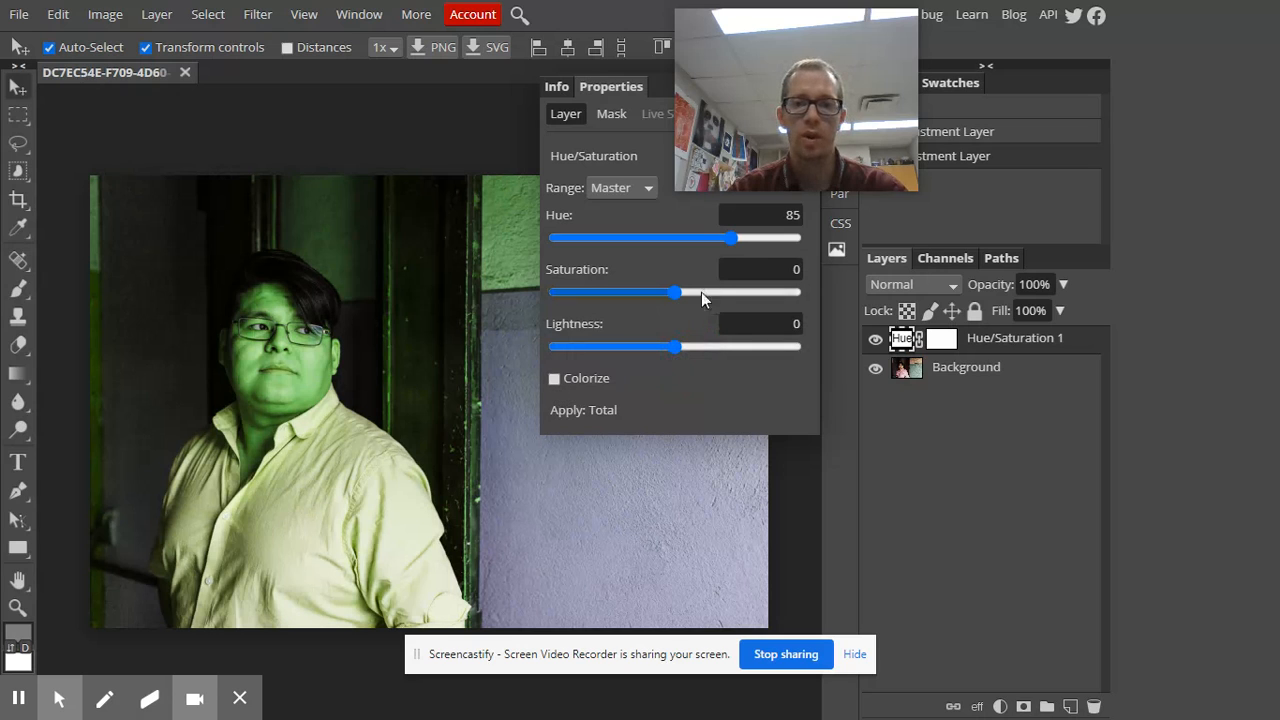
# - Turn on Colorize and set the hue to 131, saturation to 58 and lightness to -33
pyautogui.click(554, 379)
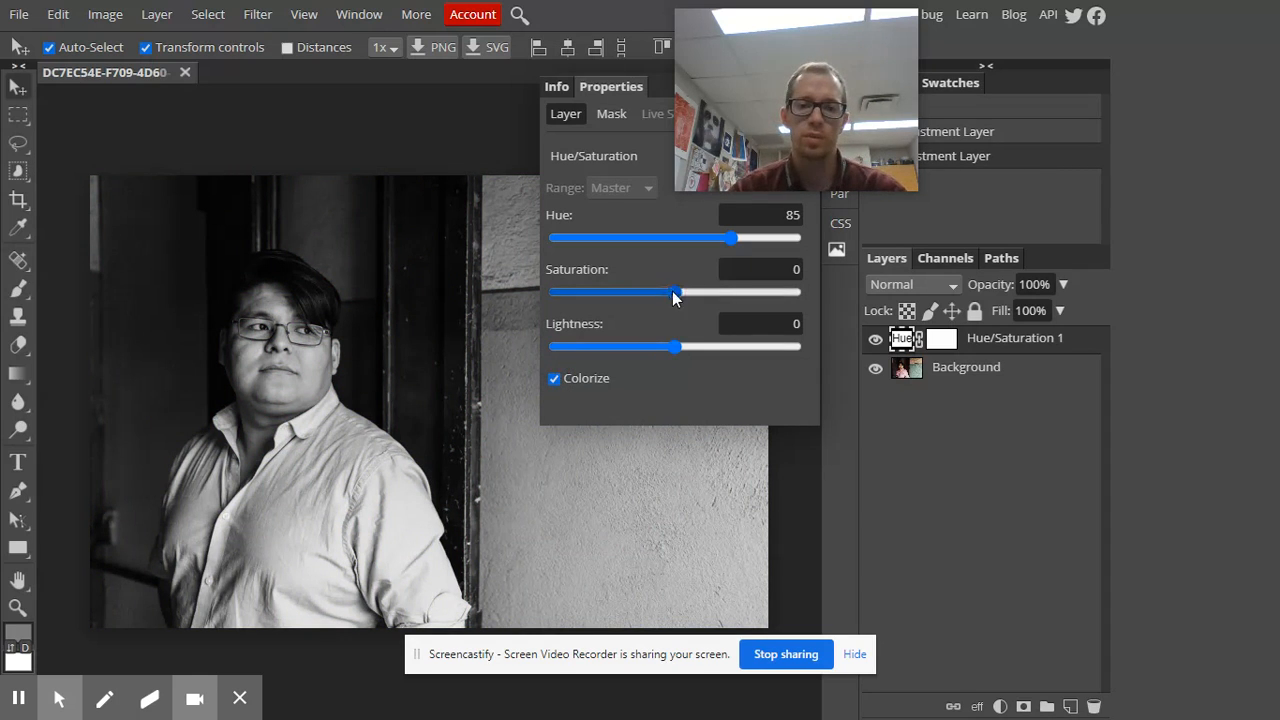
pyautogui.moveTo(683, 298); pyautogui.dragTo(732, 322)
pyautogui.moveTo(730, 246); pyautogui.dragTo(745, 307)
pyautogui.moveTo(688, 238); pyautogui.dragTo(762, 251)
pyautogui.moveTo(675, 347); pyautogui.dragTo(635, 352)
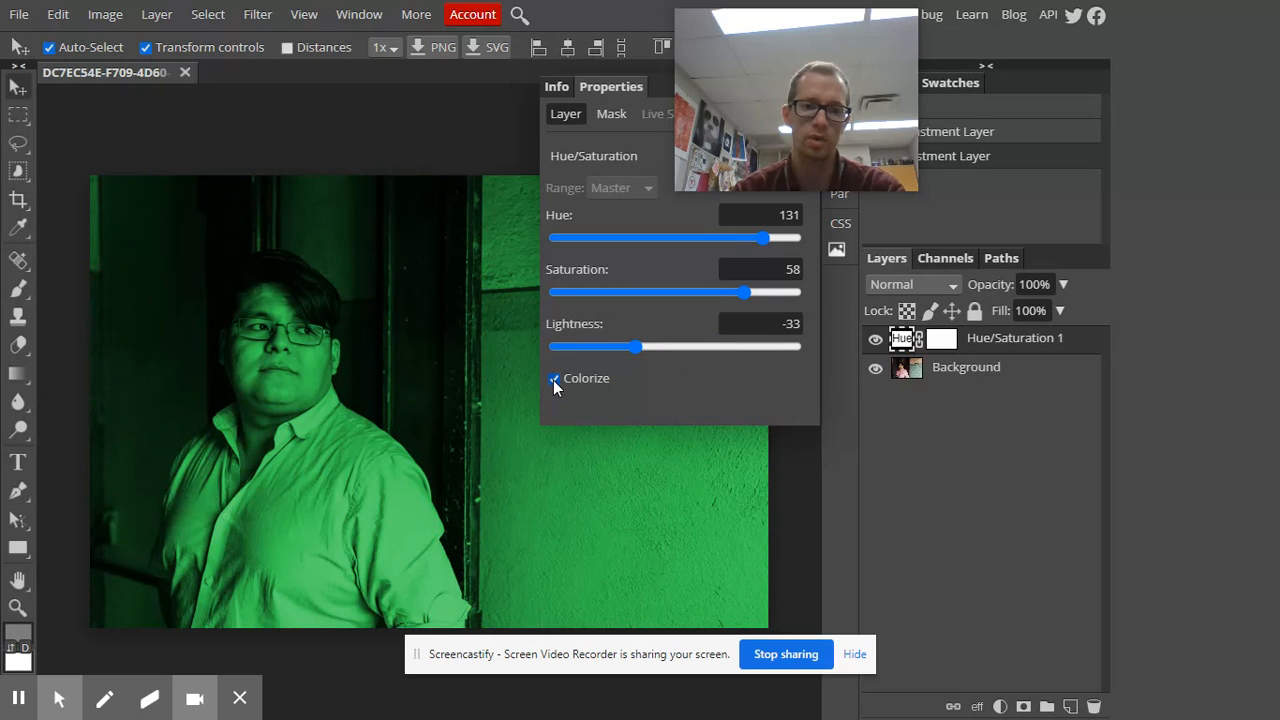
# - Turn off Colorize, set saturation to 0 and hue to 61, and close the adjustment properties
pyautogui.click(554, 379)
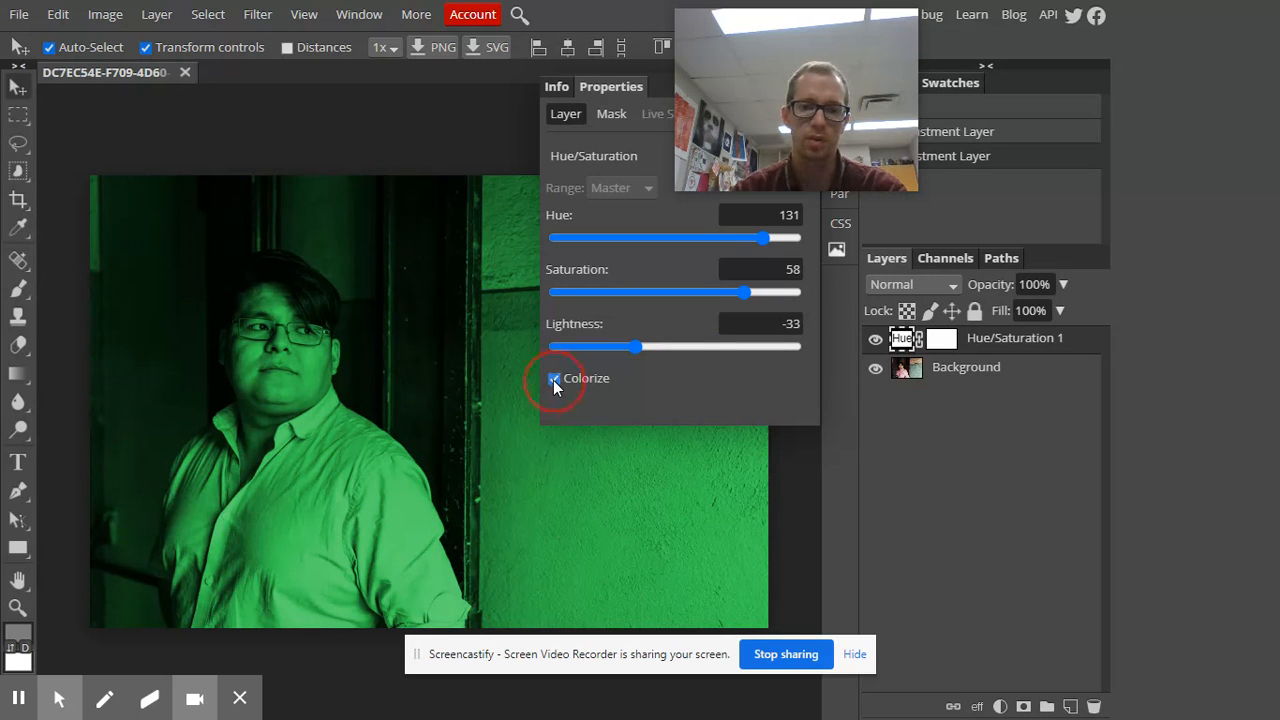
pyautogui.moveTo(743, 292); pyautogui.dragTo(663, 306)
pyautogui.click(790, 269)
pyautogui.write('0')
pyautogui.press('Return')
pyautogui.moveTo(763, 230); pyautogui.dragTo(714, 263)
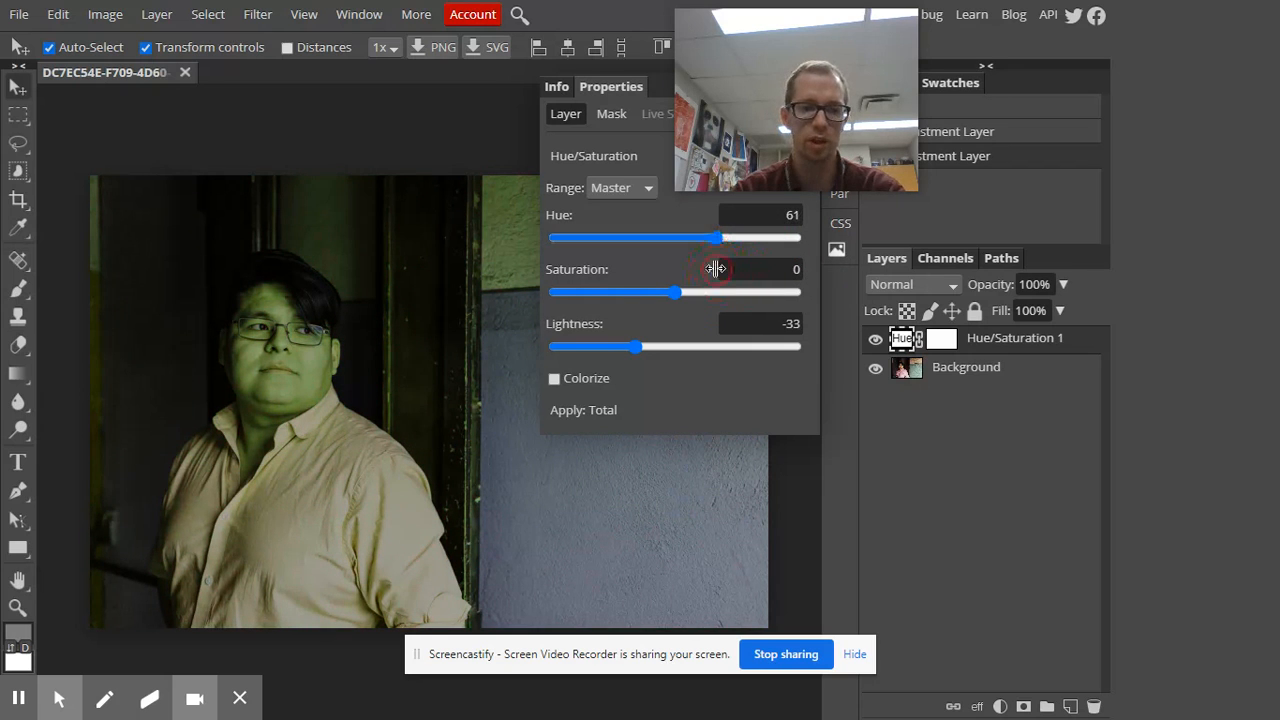
pyautogui.moveTo(735, 185)
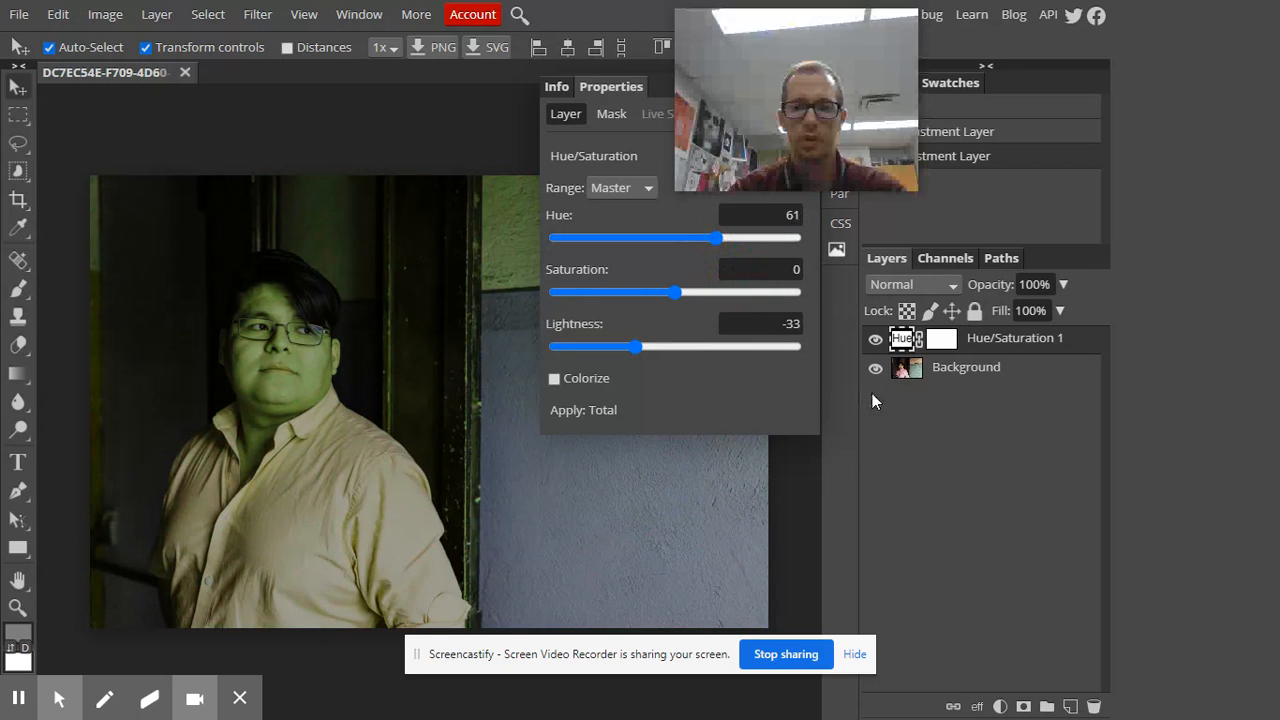
pyautogui.moveTo(810, 90); pyautogui.dragTo(1240, 148)
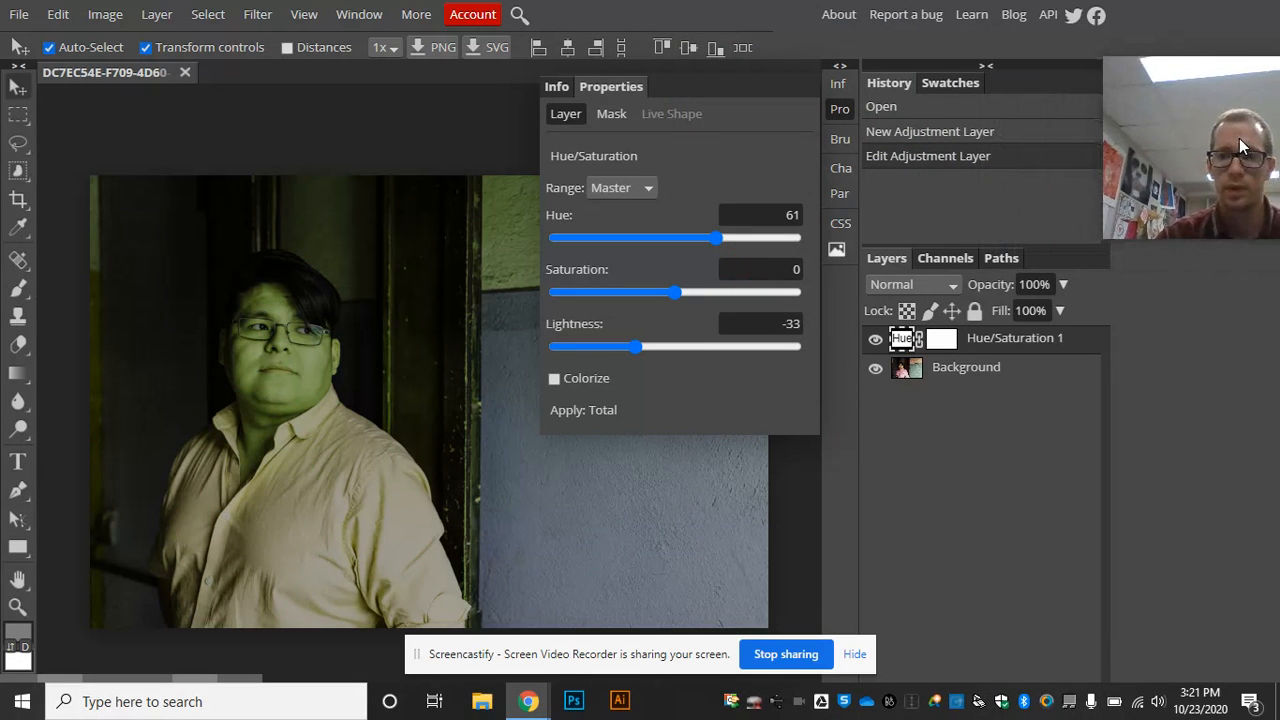
pyautogui.click(840, 112)
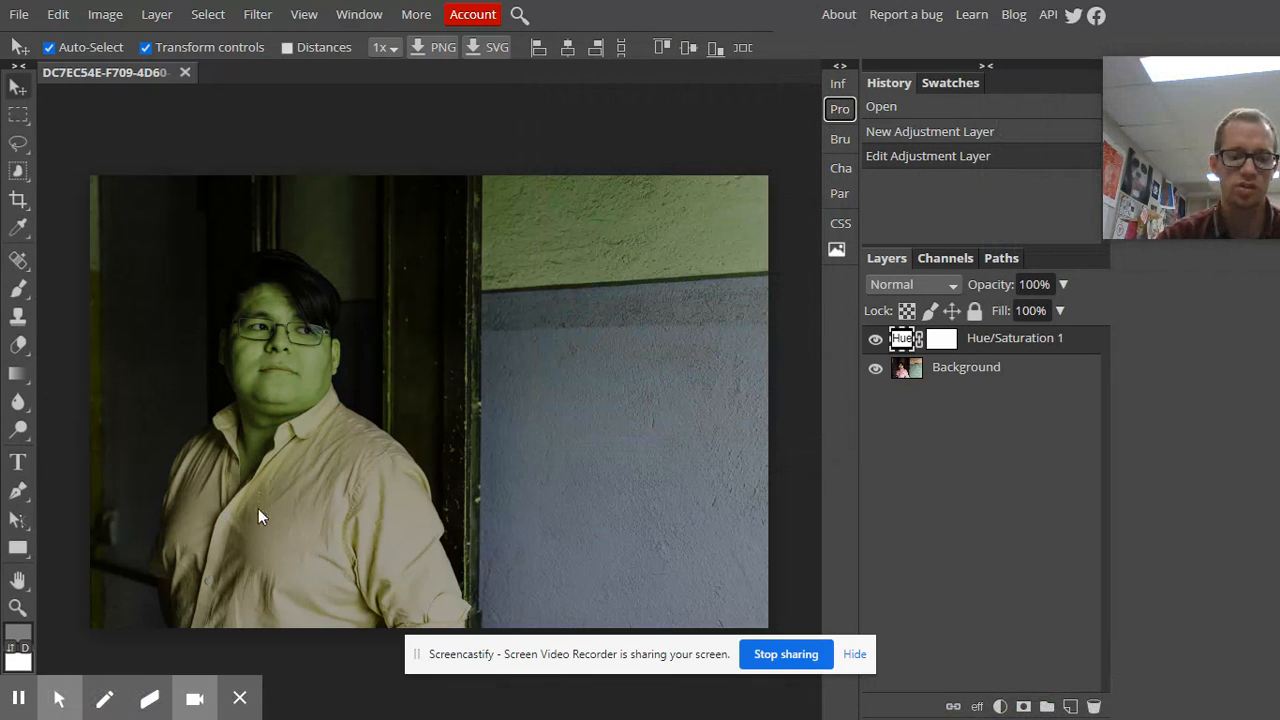
pyautogui.scroll(1, 249, 518)
pyautogui.scroll(1, 249, 518)
pyautogui.scroll(-1, 249, 518)
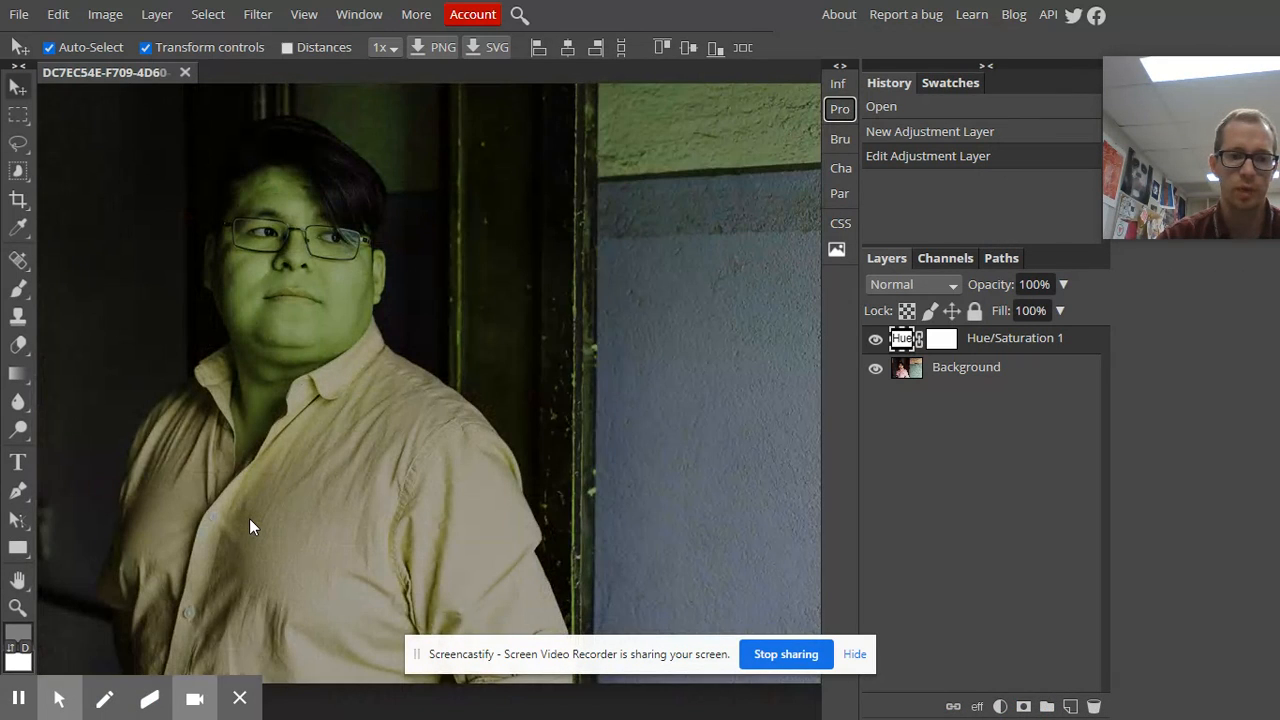
pyautogui.scroll(-1, 498, 393)
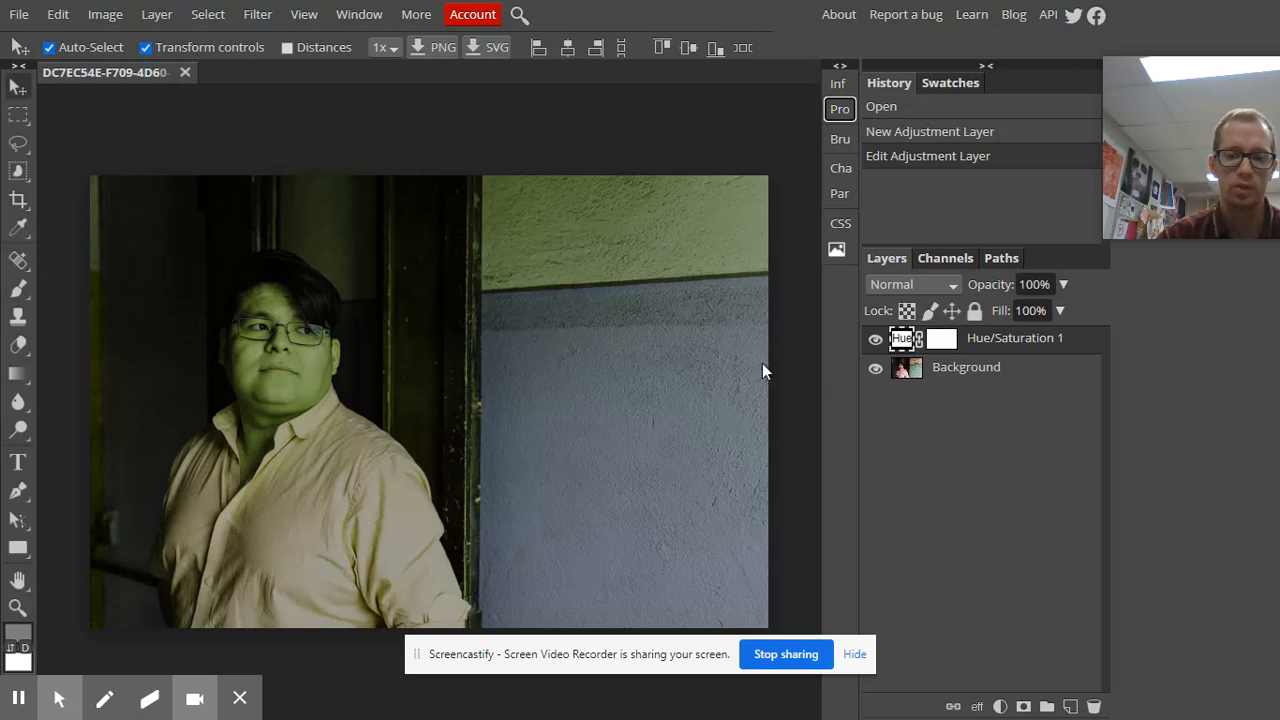
pyautogui.press('ctrl')
pyautogui.press('ctrl')
pyautogui.press('ctrl')
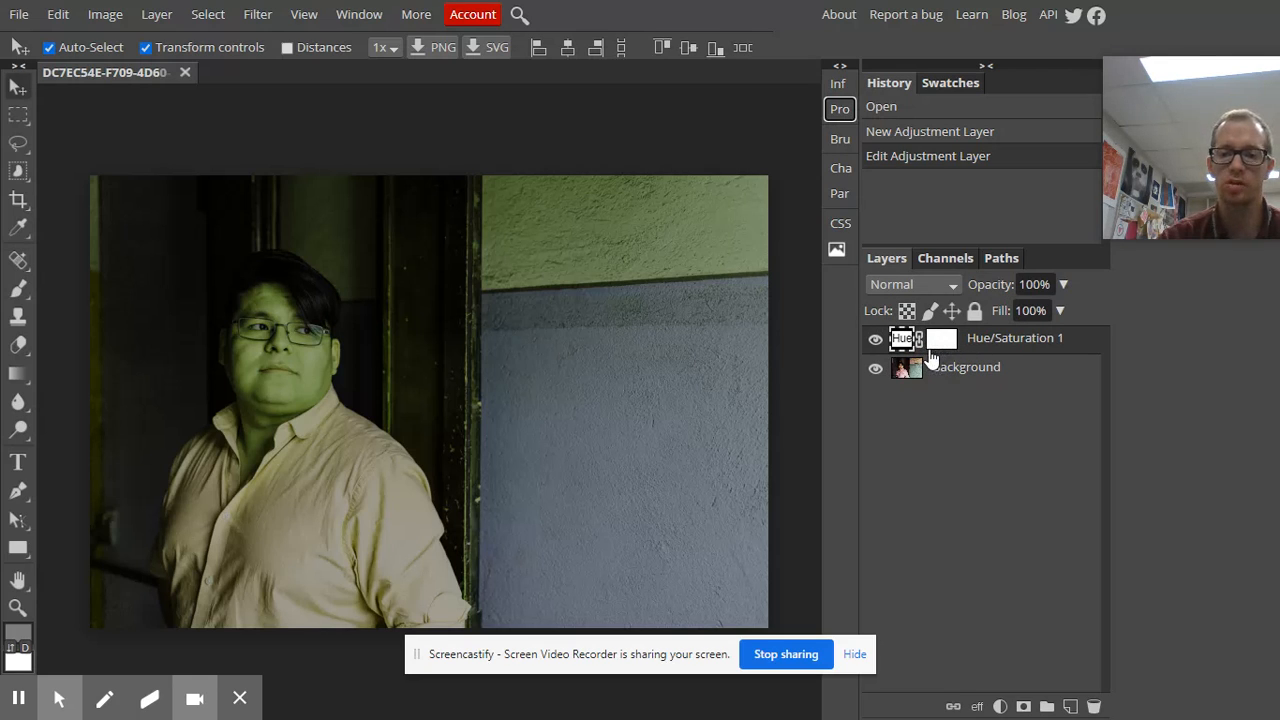
# - Select the Hue/Saturation layer's mask and set the foreground color to black with white as background
pyautogui.click(938, 344)
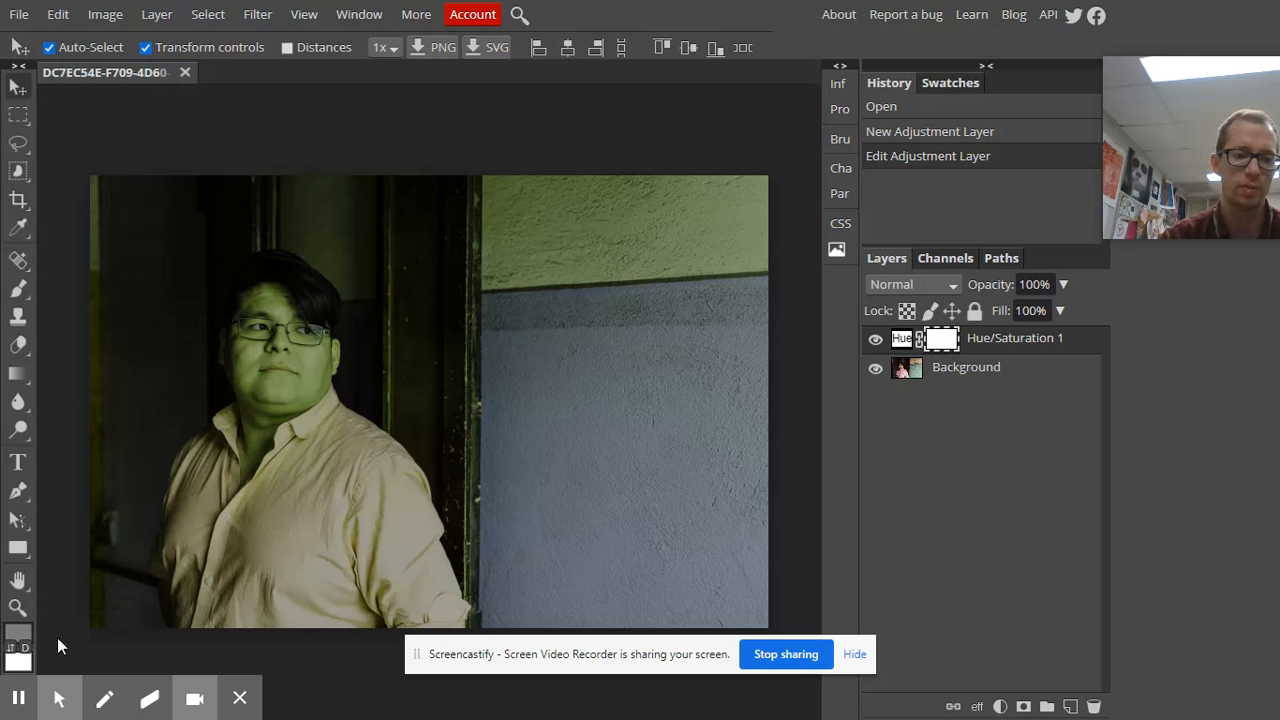
pyautogui.click(17, 636)
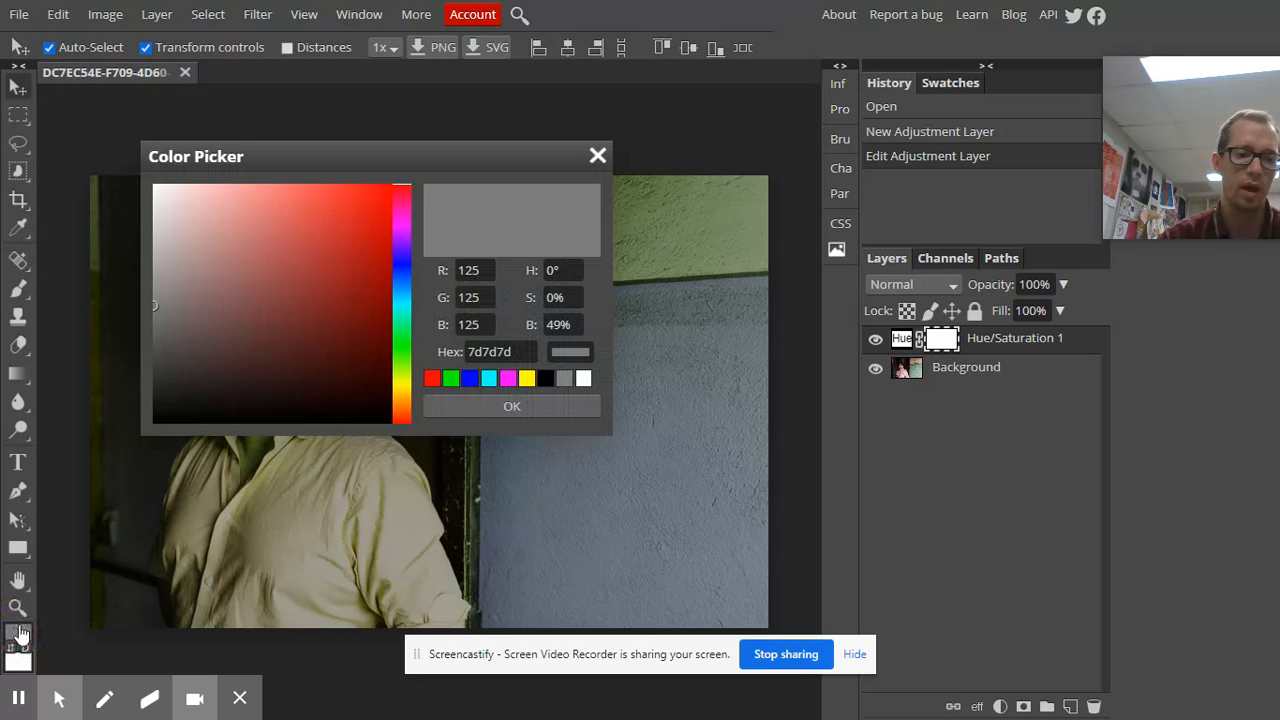
pyautogui.click(90, 466)
pyautogui.click(462, 408)
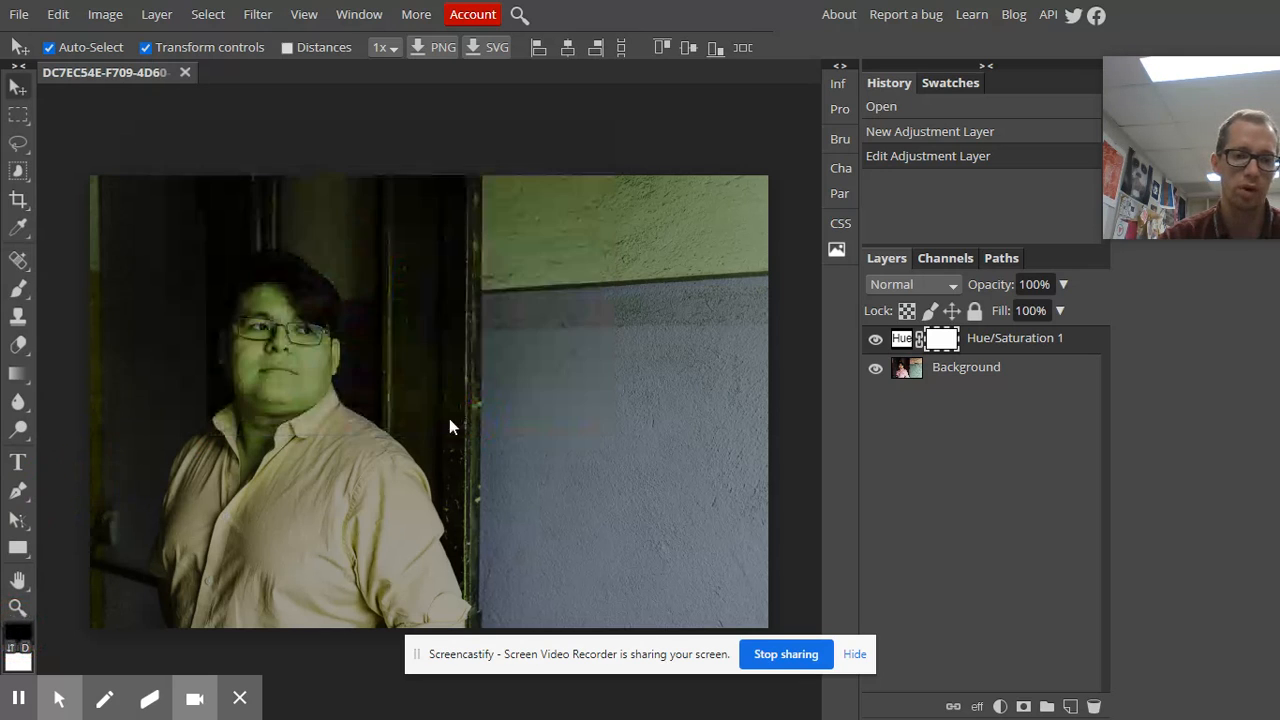
pyautogui.press('x')
pyautogui.press('x')
pyautogui.press('x')
pyautogui.press('x')
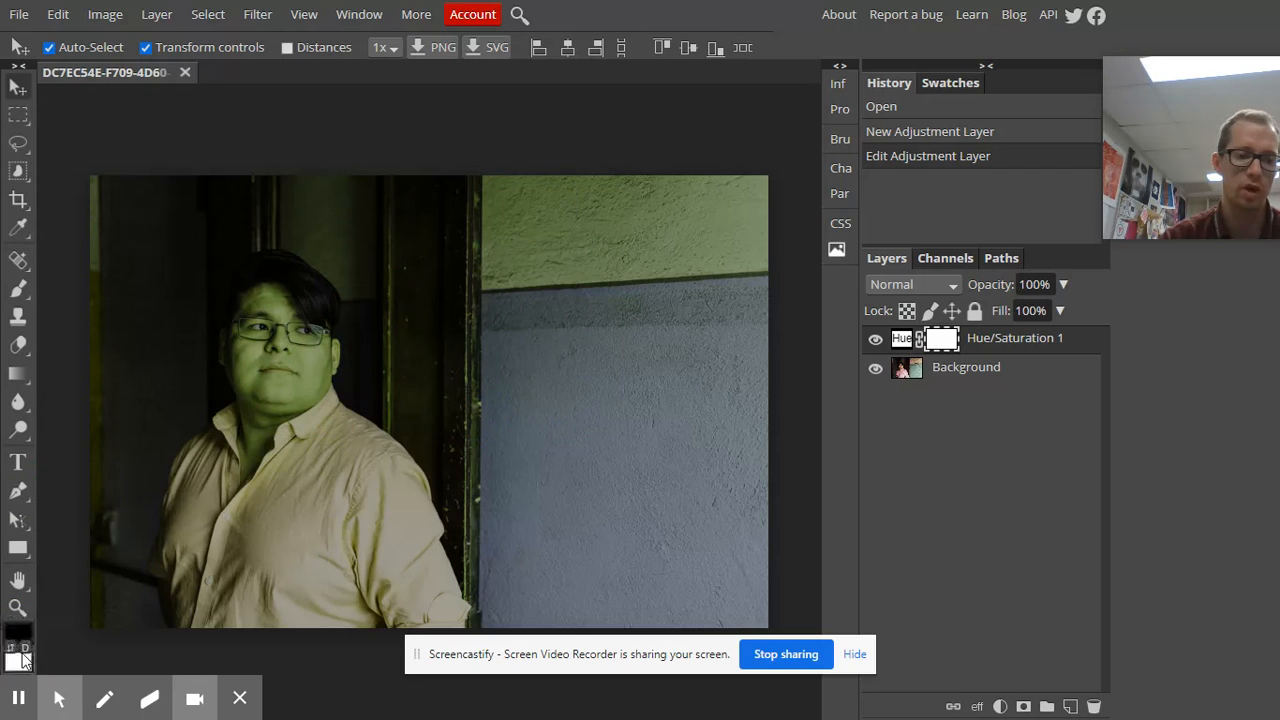
pyautogui.click(22, 652)
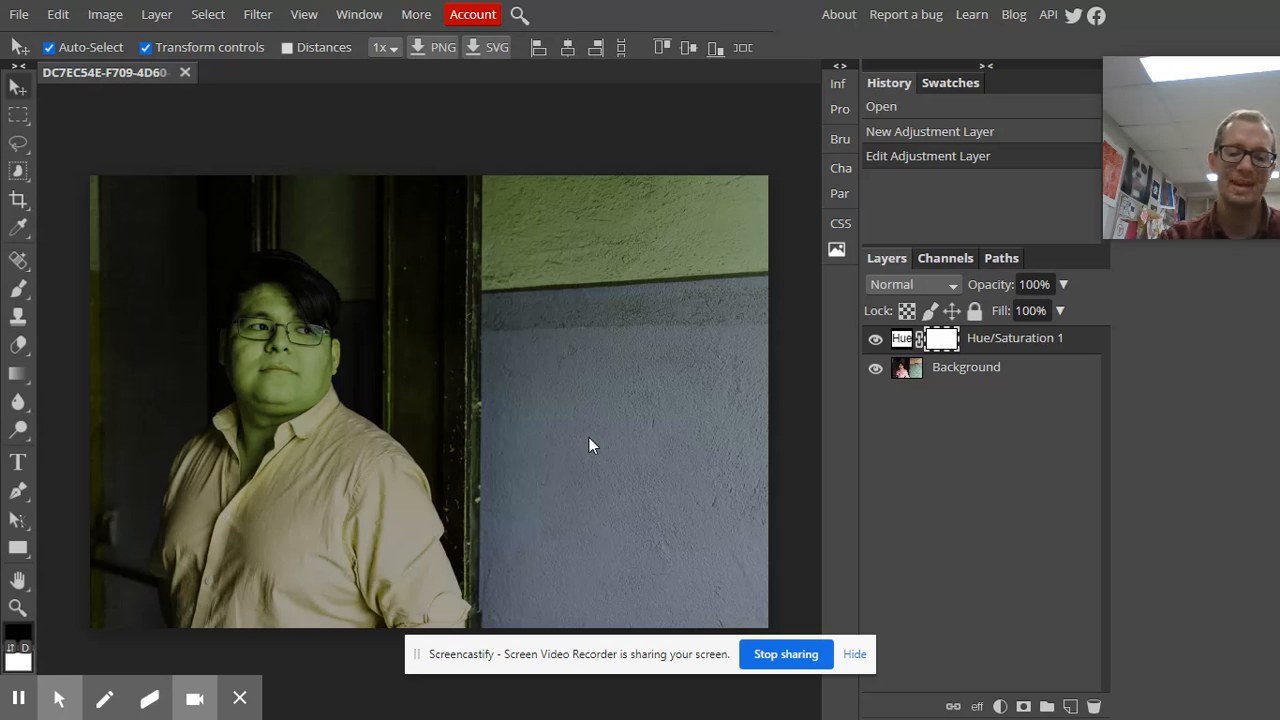
# - Invert the layer mask to black and activate the Brush tool with white as the foreground color
pyautogui.hotkey('ctrl', 'i')
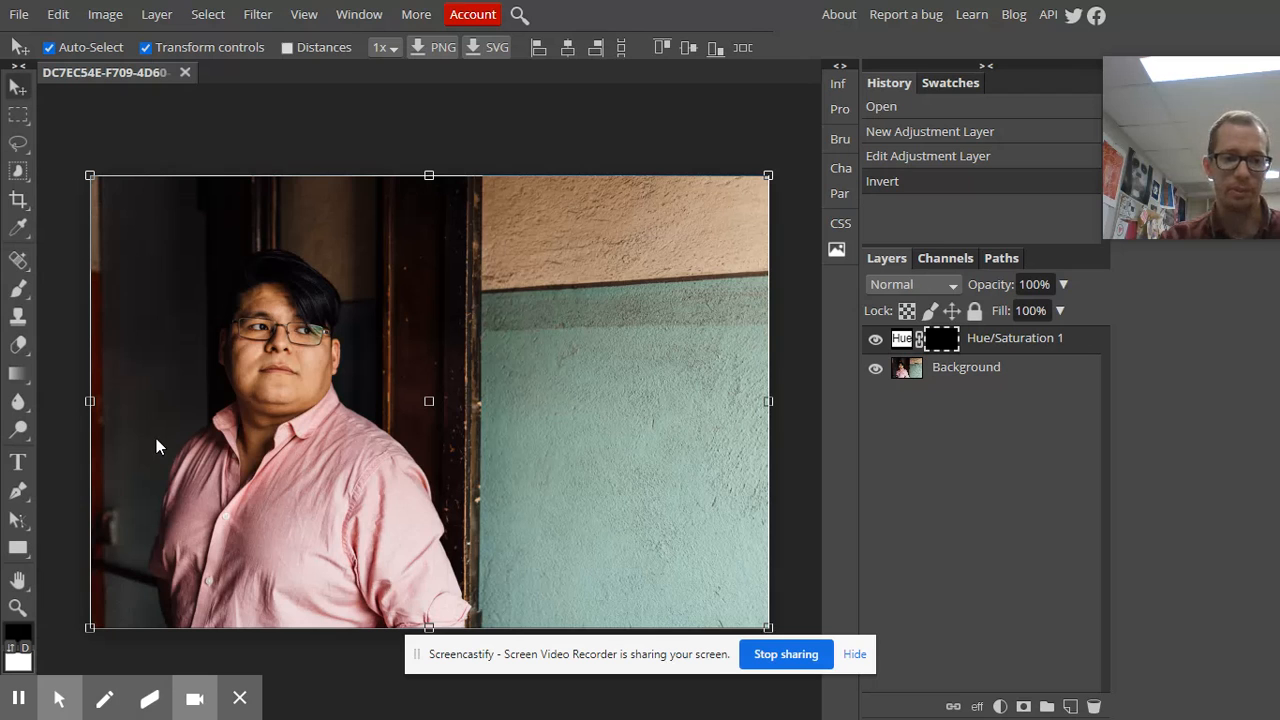
pyautogui.press('x')
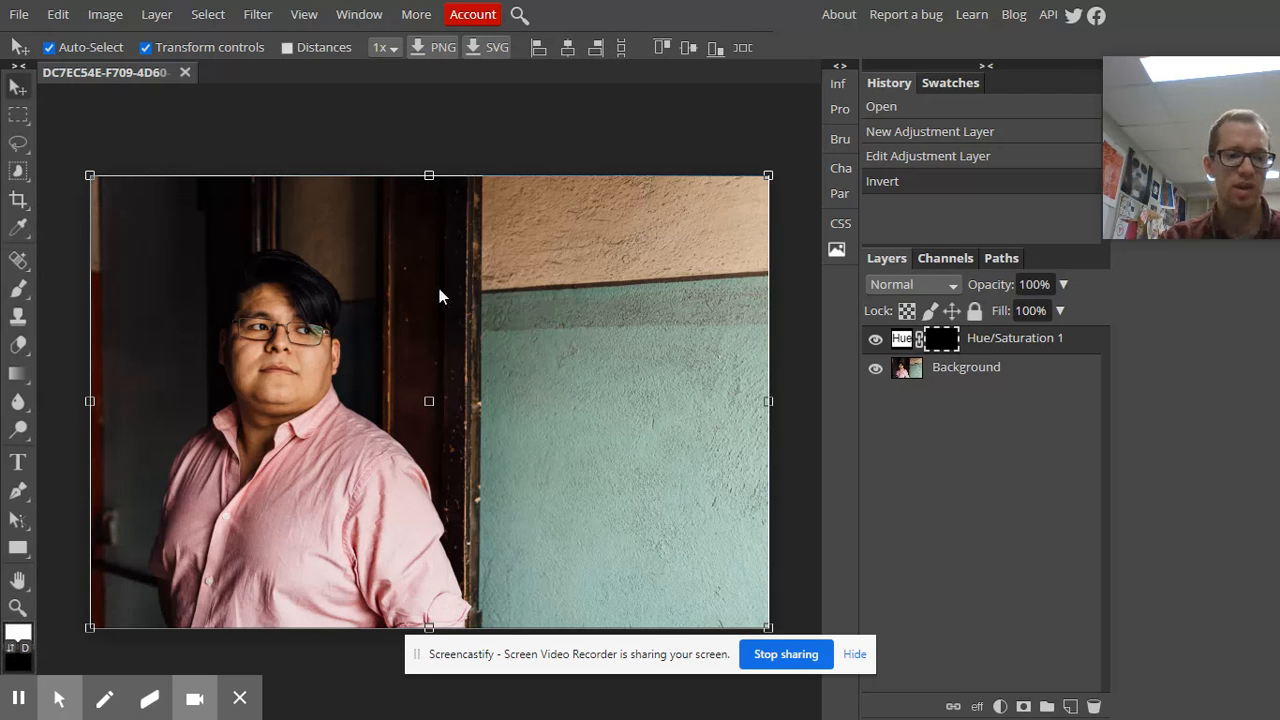
pyautogui.scroll(5, 263, 493)
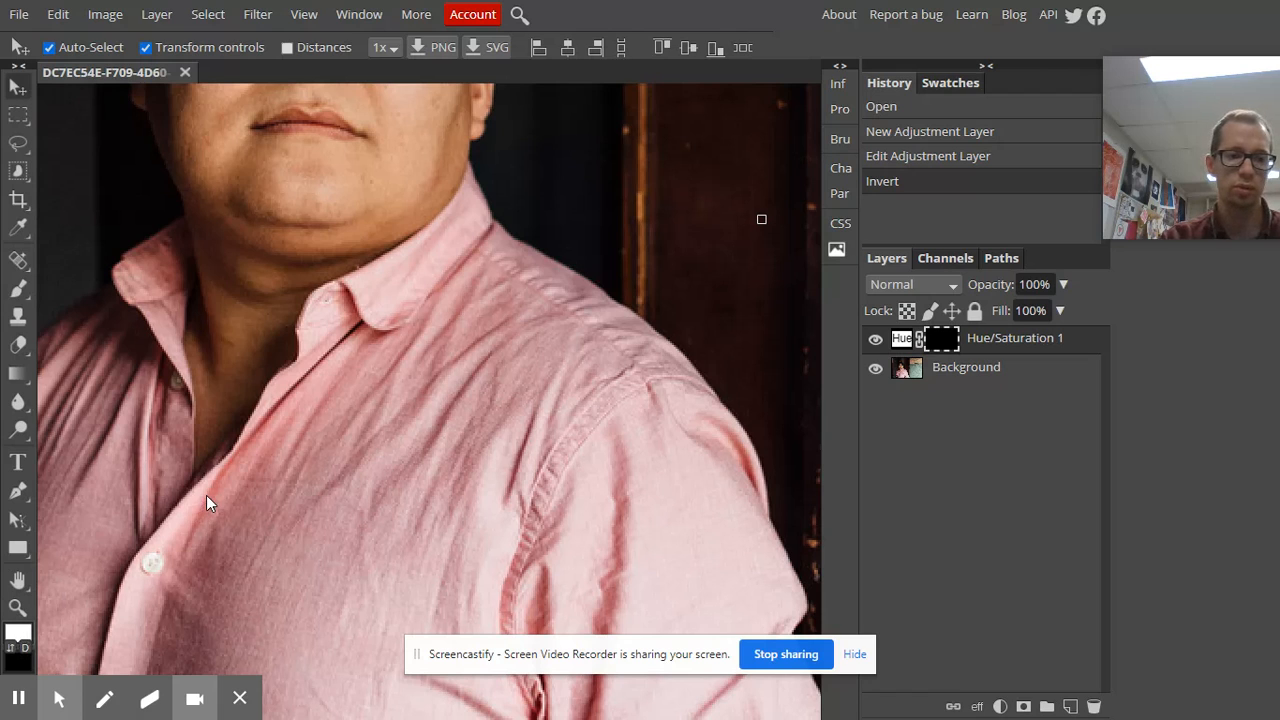
pyautogui.press('b')
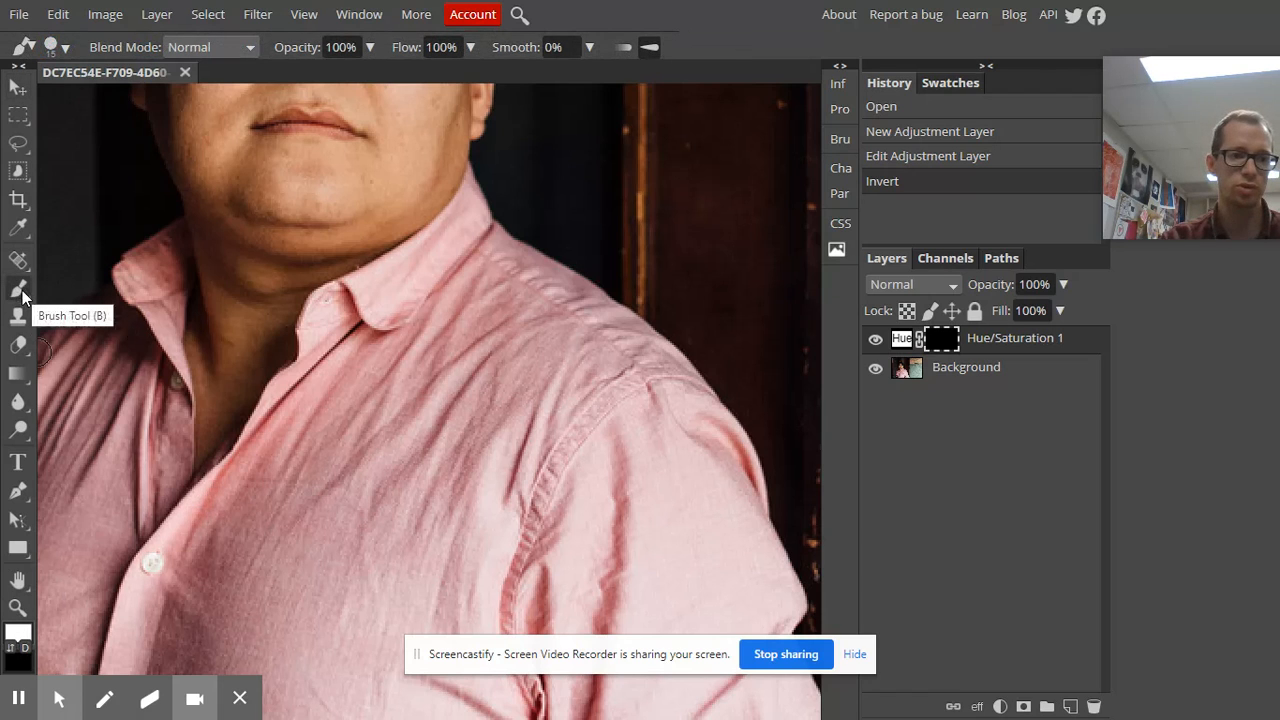
# - Enlarge the brush to 60 and paint white on the mask over the man's shirt to reveal the new color
pyautogui.moveTo(381, 455)
pyautogui.mouseDown()
pyautogui.moveTo(404, 414)
pyautogui.moveTo(399, 398)
pyautogui.moveTo(406, 420)
pyautogui.moveTo(385, 418)
pyautogui.moveTo(366, 328)
pyautogui.moveTo(344, 445)
pyautogui.moveTo(297, 538)
pyautogui.moveTo(329, 433)
pyautogui.moveTo(216, 553)
pyautogui.moveTo(262, 493)
pyautogui.moveTo(384, 407)
pyautogui.moveTo(321, 467)
pyautogui.moveTo(293, 448)
pyautogui.moveTo(306, 402)
pyautogui.moveTo(431, 318)
pyautogui.moveTo(354, 357)
pyautogui.moveTo(363, 318)
pyautogui.moveTo(348, 326)
pyautogui.moveTo(414, 290)
pyautogui.moveTo(465, 218)
pyautogui.moveTo(482, 257)
pyautogui.moveTo(673, 435)
pyautogui.moveTo(608, 330)
pyautogui.moveTo(552, 328)
pyautogui.moveTo(507, 292)
pyautogui.moveTo(559, 372)
pyautogui.moveTo(559, 510)
pyautogui.moveTo(585, 574)
pyautogui.moveTo(574, 478)
pyautogui.moveTo(570, 568)
pyautogui.moveTo(431, 274)
pyautogui.moveTo(522, 502)
pyautogui.moveTo(479, 293)
pyautogui.moveTo(547, 440)
pyautogui.moveTo(364, 487)
pyautogui.moveTo(367, 356)
pyautogui.moveTo(323, 337)
pyautogui.moveTo(352, 260)
pyautogui.mouseUp()
pyautogui.press(']')
pyautogui.press(']')
pyautogui.press(']')
pyautogui.press(']')
pyautogui.press(']')
pyautogui.press(']')
pyautogui.press(']')
pyautogui.press(']')
pyautogui.moveTo(343, 265); pyautogui.dragTo(531, 537)
pyautogui.moveTo(531, 490)
pyautogui.mouseDown()
pyautogui.moveTo(515, 370)
pyautogui.moveTo(436, 282)
pyautogui.moveTo(317, 252)
pyautogui.moveTo(325, 336)
pyautogui.moveTo(341, 255)
pyautogui.moveTo(377, 591)
pyautogui.moveTo(368, 512)
pyautogui.moveTo(499, 450)
pyautogui.moveTo(468, 486)
pyautogui.mouseUp()
pyautogui.hotkey('ctrl', '0')
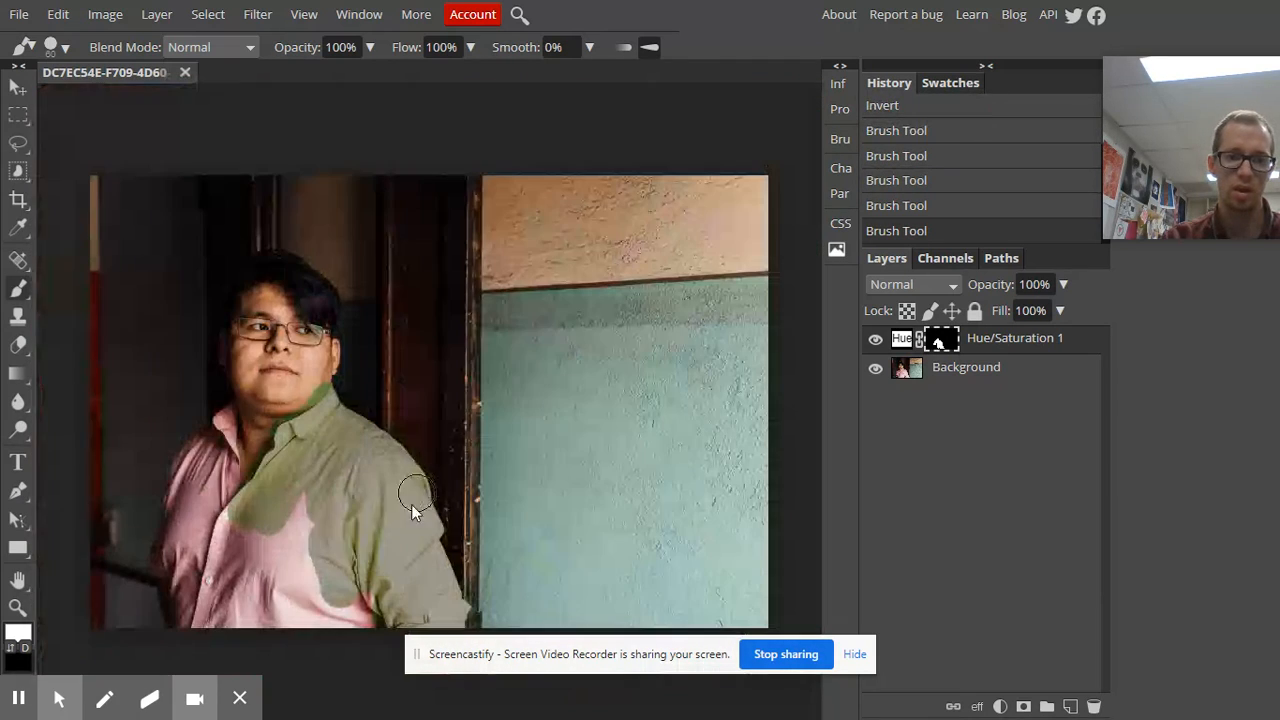
pyautogui.moveTo(362, 540)
pyautogui.mouseDown()
pyautogui.moveTo(324, 530)
pyautogui.moveTo(268, 653)
pyautogui.moveTo(327, 636)
pyautogui.moveTo(342, 557)
pyautogui.moveTo(323, 605)
pyautogui.moveTo(295, 614)
pyautogui.moveTo(388, 603)
pyautogui.moveTo(180, 619)
pyautogui.moveTo(179, 533)
pyautogui.moveTo(239, 423)
pyautogui.moveTo(238, 588)
pyautogui.moveTo(257, 538)
pyautogui.moveTo(246, 581)
pyautogui.moveTo(211, 606)
pyautogui.moveTo(220, 446)
pyautogui.moveTo(189, 521)
pyautogui.moveTo(171, 457)
pyautogui.mouseUp()
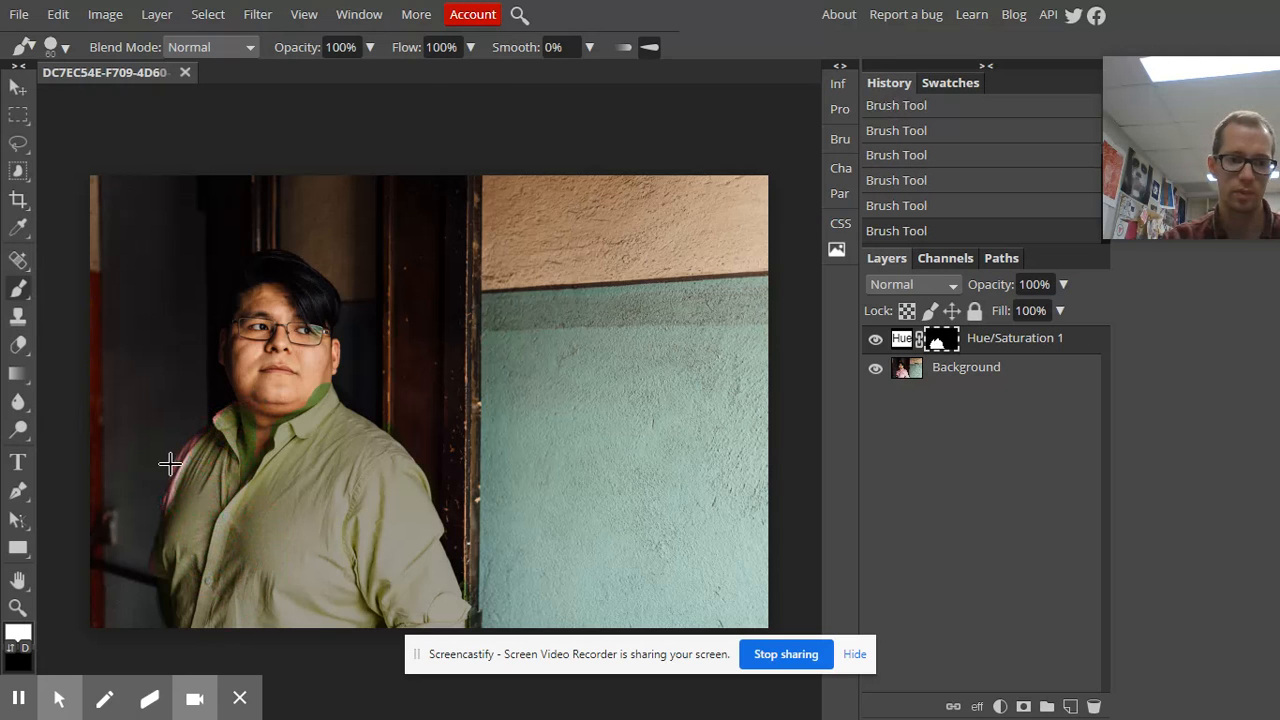
# - Paint white on the mask along the remaining pink edge of the shirt's left shoulder in the image
pyautogui.scroll(3, 236, 559)
pyautogui.scroll(2, 392, 493)
pyautogui.moveTo(360, 580)
pyautogui.mouseDown()
pyautogui.moveTo(338, 508)
pyautogui.moveTo(388, 370)
pyautogui.moveTo(447, 287)
pyautogui.moveTo(513, 243)
pyautogui.moveTo(535, 240)
pyautogui.moveTo(482, 380)
pyautogui.moveTo(542, 300)
pyautogui.mouseUp()
pyautogui.moveTo(621, 408); pyautogui.dragTo(166, 437)
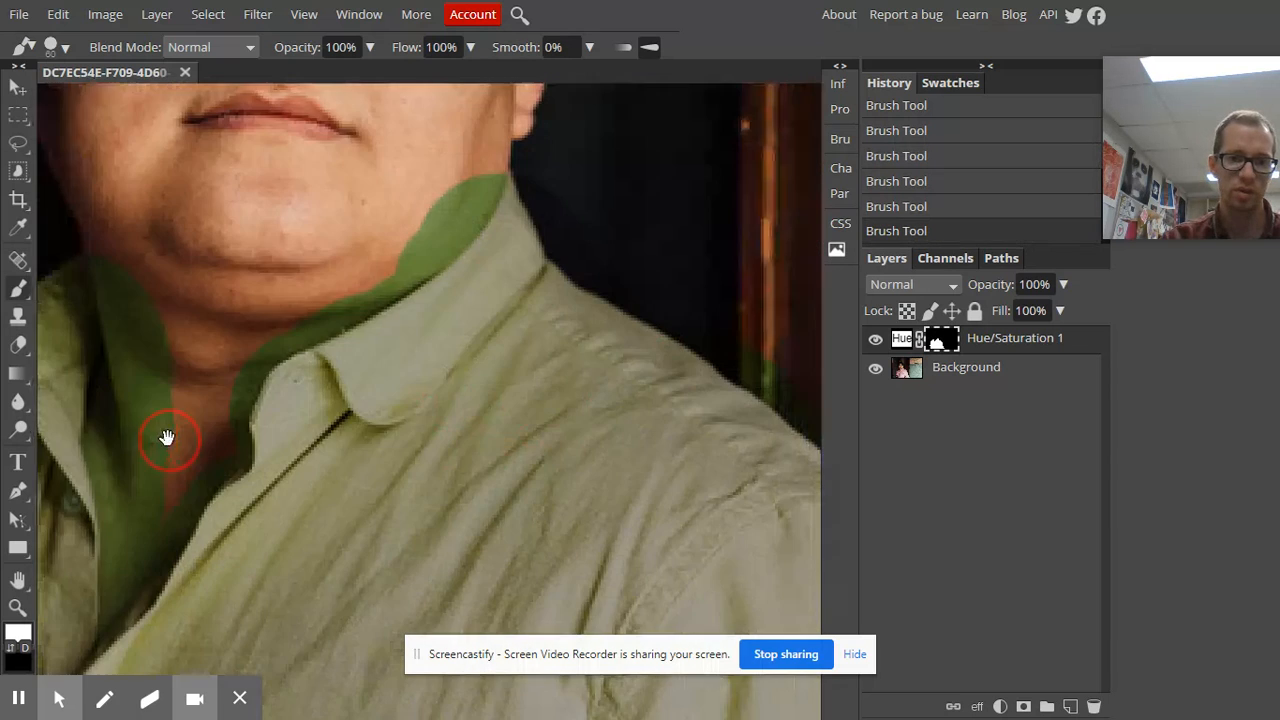
pyautogui.moveTo(532, 474)
pyautogui.mouseDown()
pyautogui.moveTo(411, 437)
pyautogui.moveTo(360, 437)
pyautogui.mouseUp()
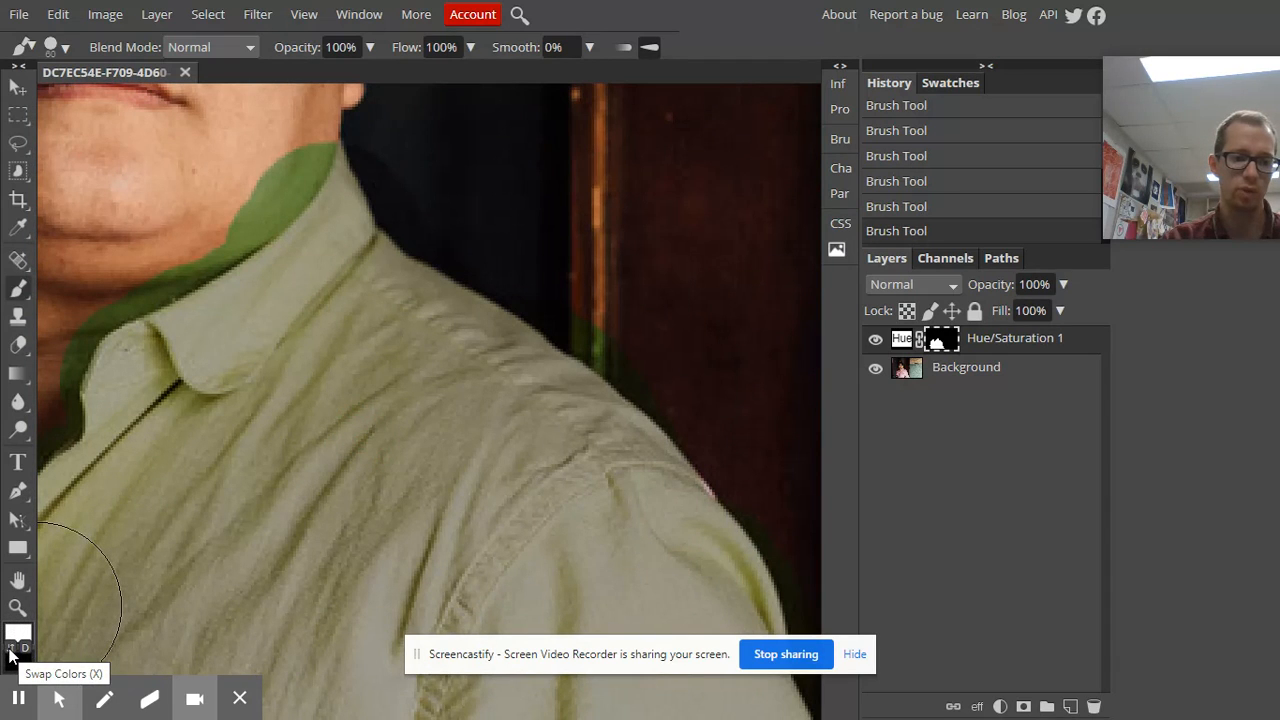
# - Switch to black, shrink the brush to 20, and mask out the green spill beside the shoulder nearer the teal wall
pyautogui.press('x')
pyautogui.press('x')
pyautogui.press('x')
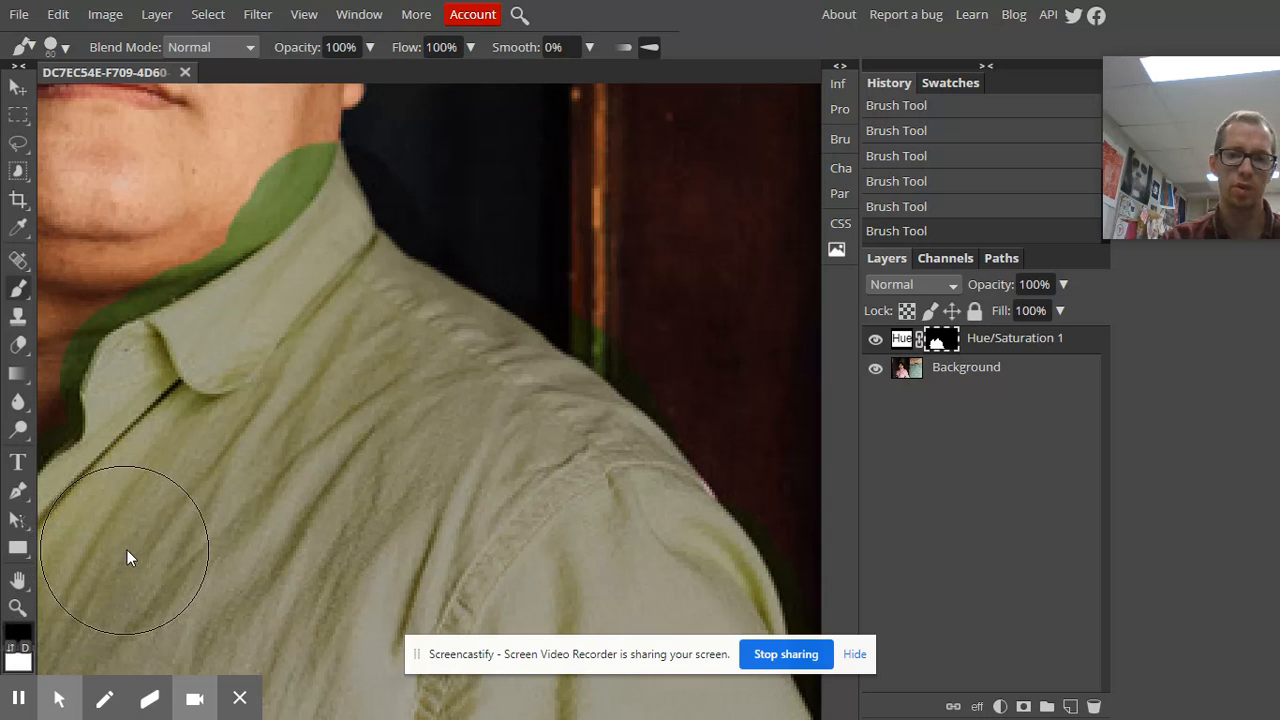
pyautogui.press('[')
pyautogui.press('[')
pyautogui.press('[')
pyautogui.press('[')
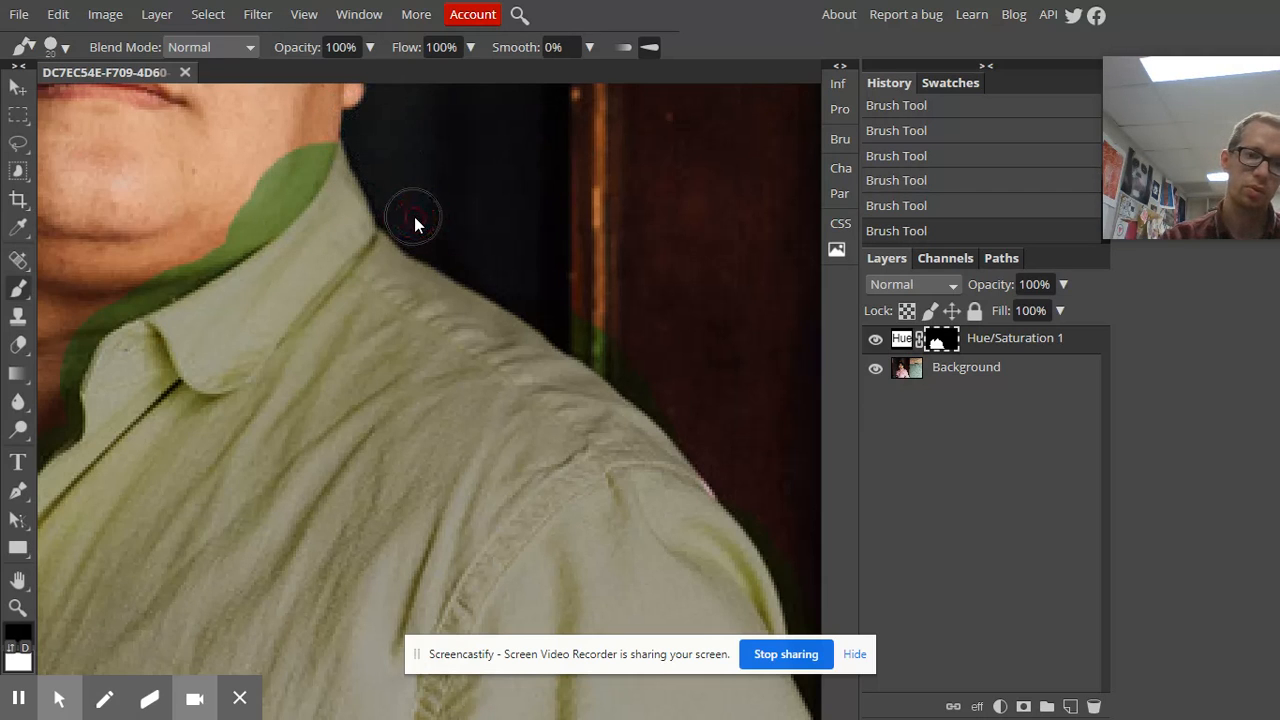
pyautogui.moveTo(418, 221)
pyautogui.mouseDown()
pyautogui.moveTo(646, 368)
pyautogui.moveTo(676, 409)
pyautogui.moveTo(589, 334)
pyautogui.moveTo(666, 380)
pyautogui.moveTo(695, 415)
pyautogui.moveTo(412, 225)
pyautogui.mouseUp()
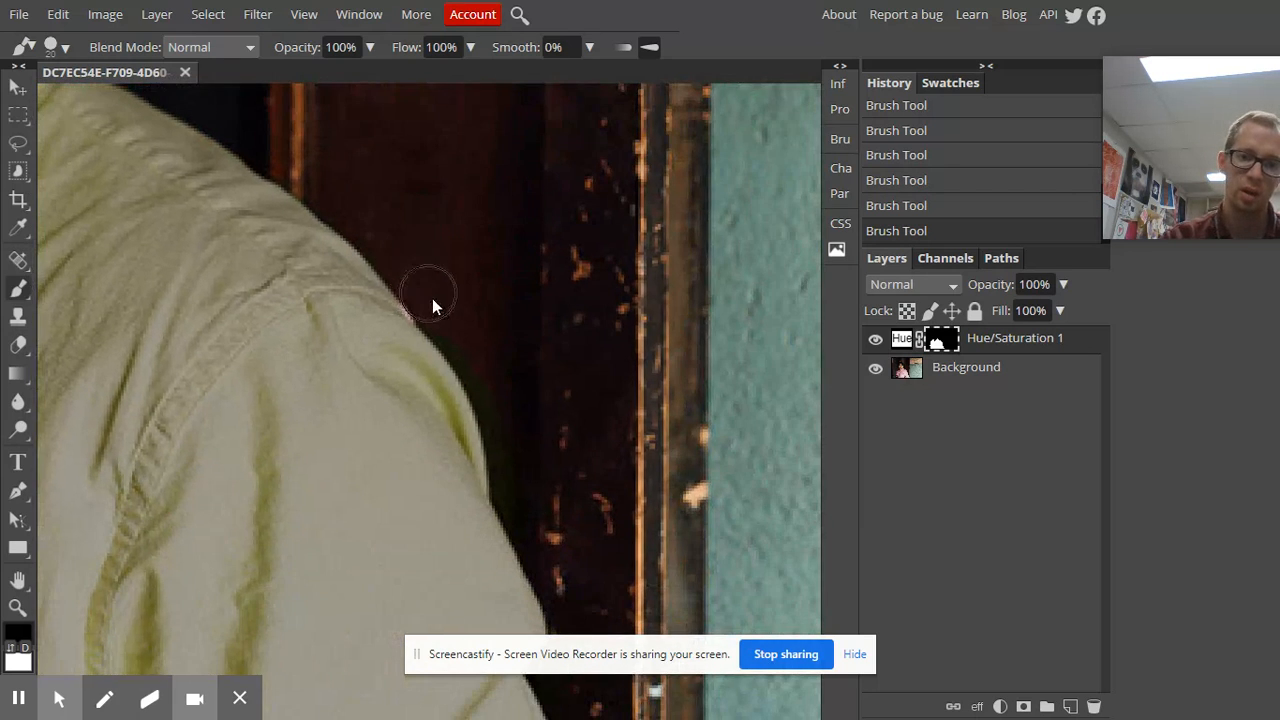
pyautogui.moveTo(467, 330)
pyautogui.mouseDown()
pyautogui.moveTo(500, 380)
pyautogui.moveTo(528, 513)
pyautogui.moveTo(545, 525)
pyautogui.mouseUp()
pyautogui.moveTo(534, 504); pyautogui.dragTo(394, 164)
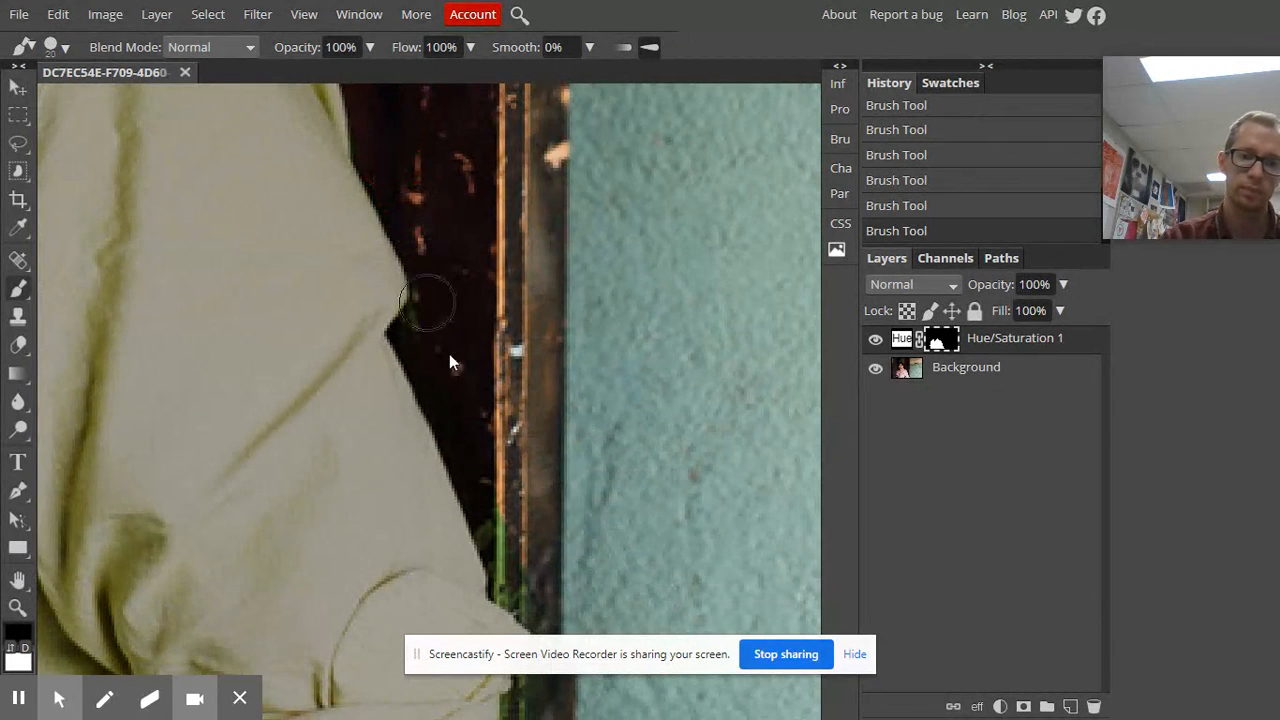
# - Paint black on the mask along the outer edge of the sleeve down to the cuff near the door frame
pyautogui.moveTo(427, 336); pyautogui.dragTo(531, 597)
pyautogui.moveTo(532, 579); pyautogui.dragTo(376, 339)
pyautogui.moveTo(405, 414)
pyautogui.mouseDown()
pyautogui.moveTo(373, 505)
pyautogui.moveTo(412, 407)
pyautogui.mouseUp()
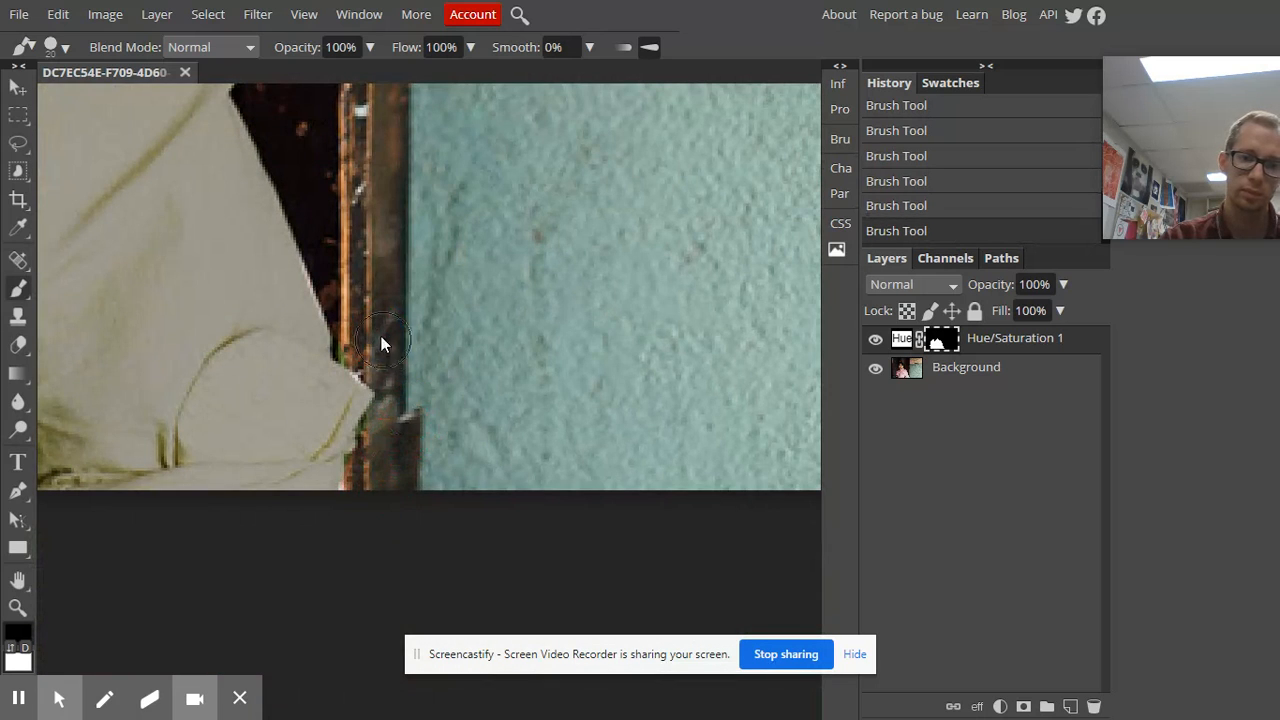
# - With a black brush at size 60, mask out the green spill on the jaw above the collar nearer the door frame
pyautogui.moveTo(267, 267); pyautogui.dragTo(551, 600)
pyautogui.moveTo(376, 234); pyautogui.dragTo(546, 504)
pyautogui.moveTo(228, 116); pyautogui.dragTo(426, 434)
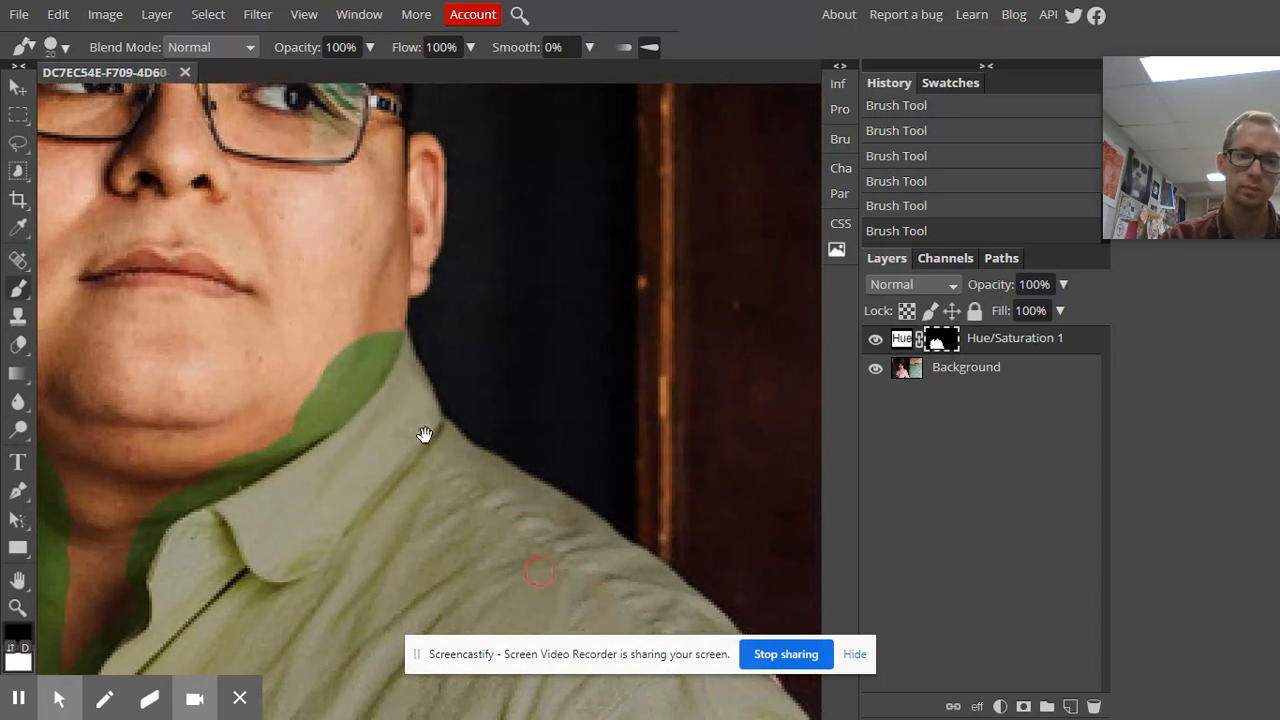
pyautogui.moveTo(353, 291); pyautogui.dragTo(309, 310)
pyautogui.scroll(-2, 471, 229)
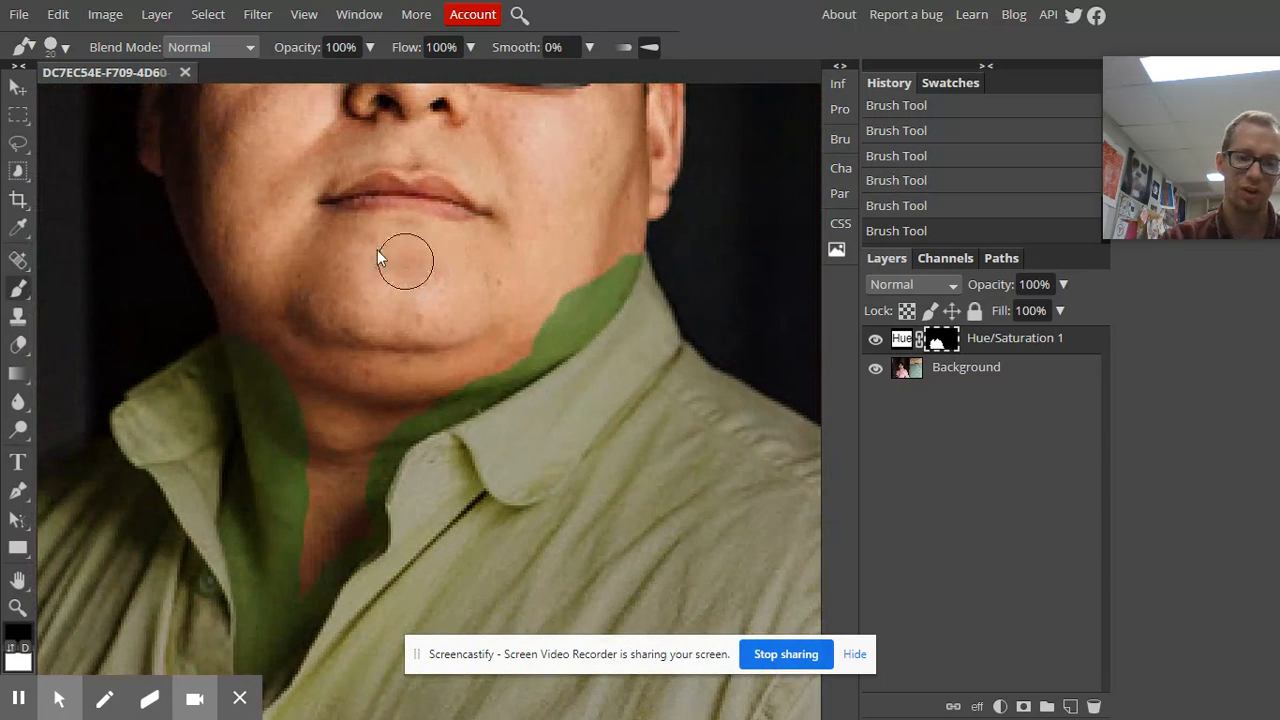
pyautogui.press('x')
pyautogui.scroll(-4, 385, 235)
pyautogui.press(']')
pyautogui.press(']')
pyautogui.moveTo(373, 189)
pyautogui.mouseDown()
pyautogui.moveTo(421, 203)
pyautogui.moveTo(401, 172)
pyautogui.moveTo(366, 166)
pyautogui.moveTo(356, 130)
pyautogui.moveTo(341, 158)
pyautogui.moveTo(355, 121)
pyautogui.moveTo(424, 177)
pyautogui.moveTo(415, 316)
pyautogui.moveTo(411, 306)
pyautogui.moveTo(457, 293)
pyautogui.moveTo(353, 277)
pyautogui.moveTo(352, 298)
pyautogui.moveTo(387, 297)
pyautogui.moveTo(339, 203)
pyautogui.moveTo(366, 200)
pyautogui.moveTo(399, 142)
pyautogui.moveTo(409, 228)
pyautogui.moveTo(446, 263)
pyautogui.mouseUp()
pyautogui.press('x')
pyautogui.scroll(3, 443, 300)
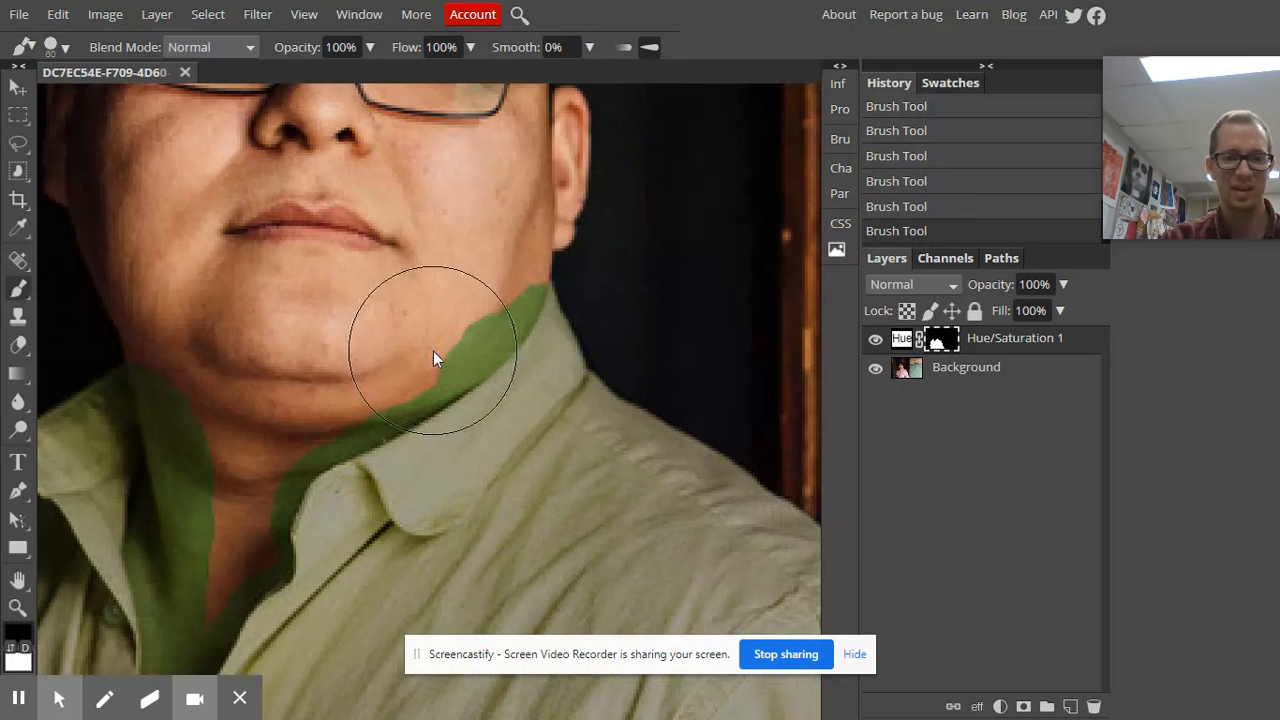
pyautogui.moveTo(473, 264)
pyautogui.mouseDown()
pyautogui.moveTo(449, 306)
pyautogui.moveTo(380, 360)
pyautogui.moveTo(273, 405)
pyautogui.moveTo(346, 353)
pyautogui.moveTo(428, 253)
pyautogui.mouseUp()
# - Set the brush to 25 and paint black on the mask over the green skin of the neck between the collar flaps
pyautogui.press('[')
pyautogui.press('[')
pyautogui.press('[')
pyautogui.press('[')
pyautogui.press('[')
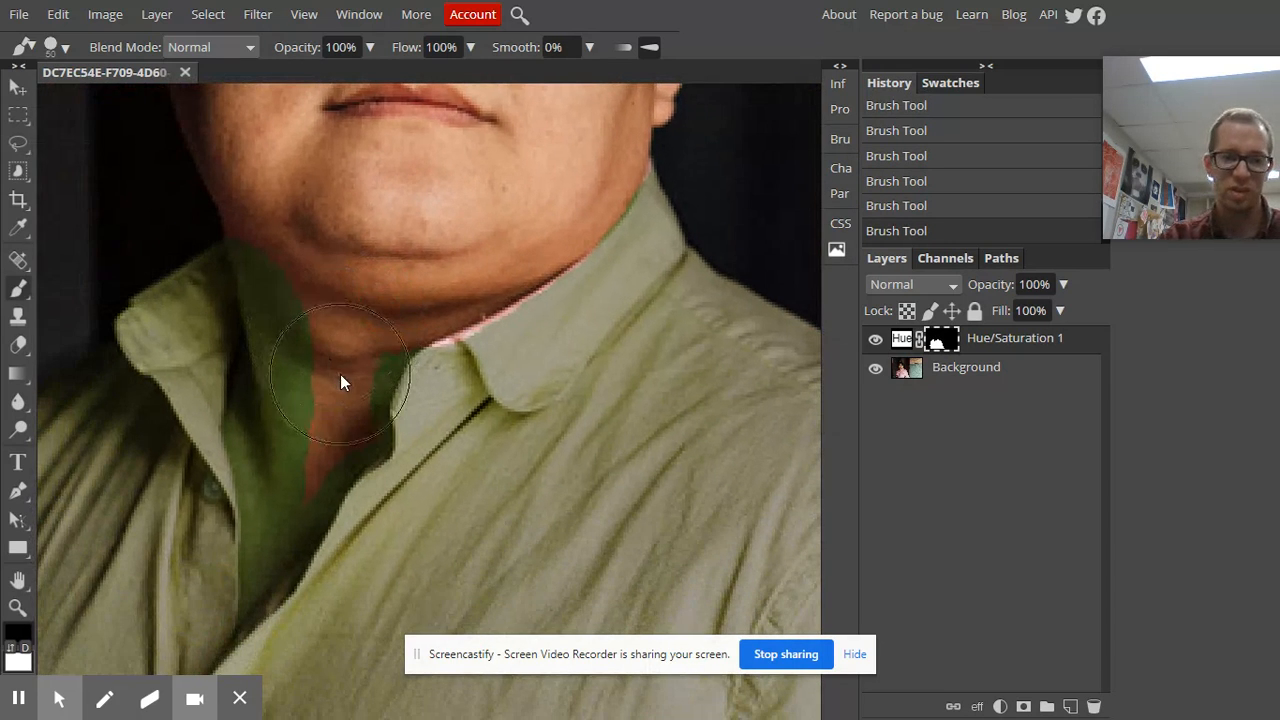
pyautogui.press(']')
pyautogui.press(']')
pyautogui.press(']')
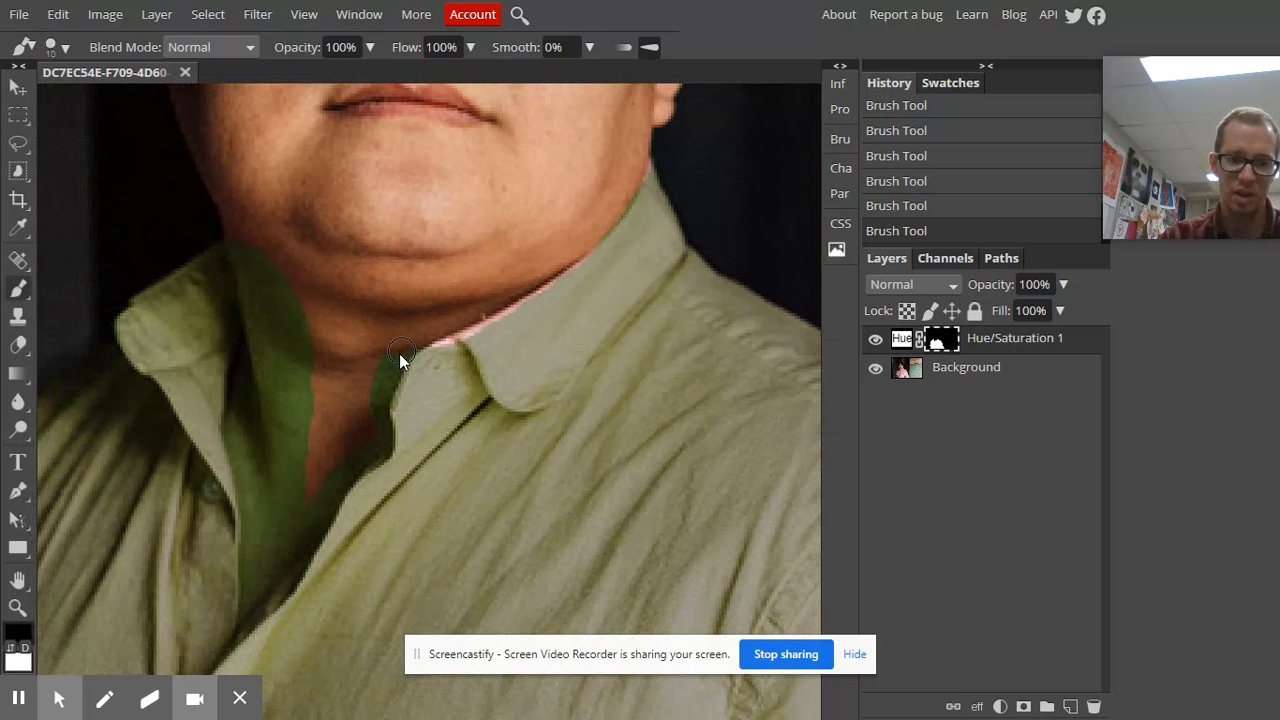
pyautogui.click(378, 341)
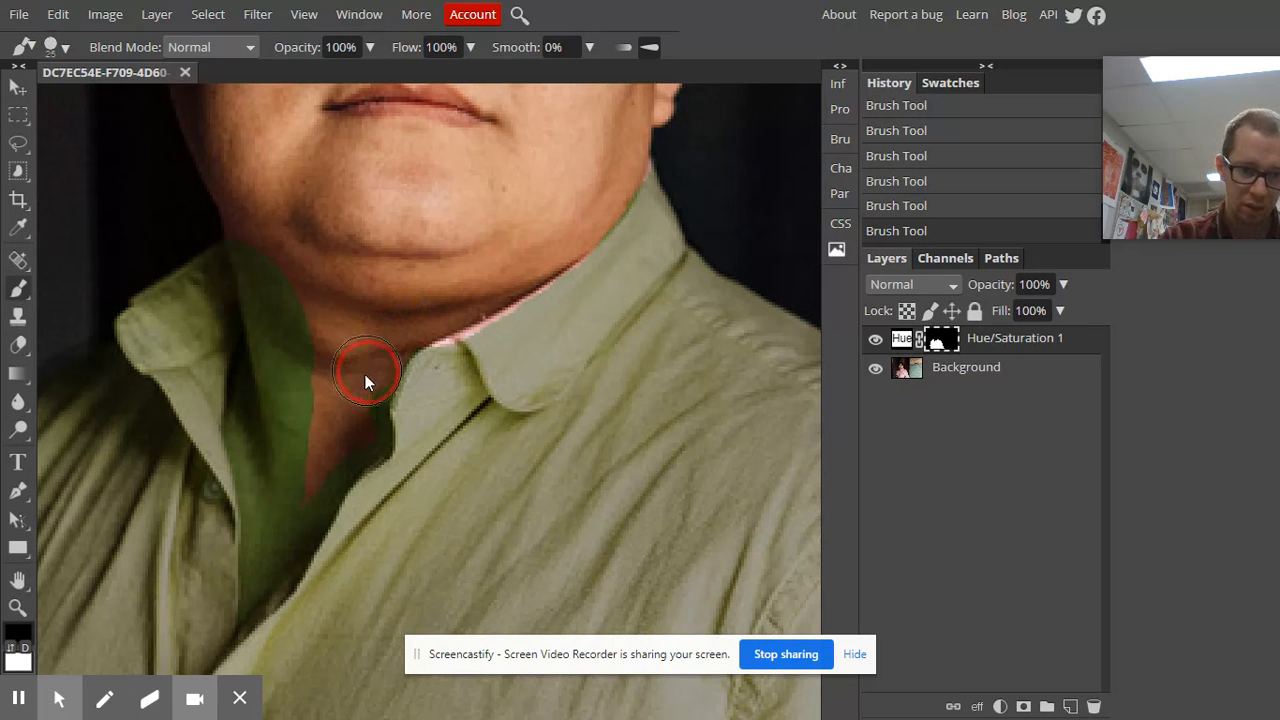
pyautogui.moveTo(326, 457); pyautogui.dragTo(315, 473)
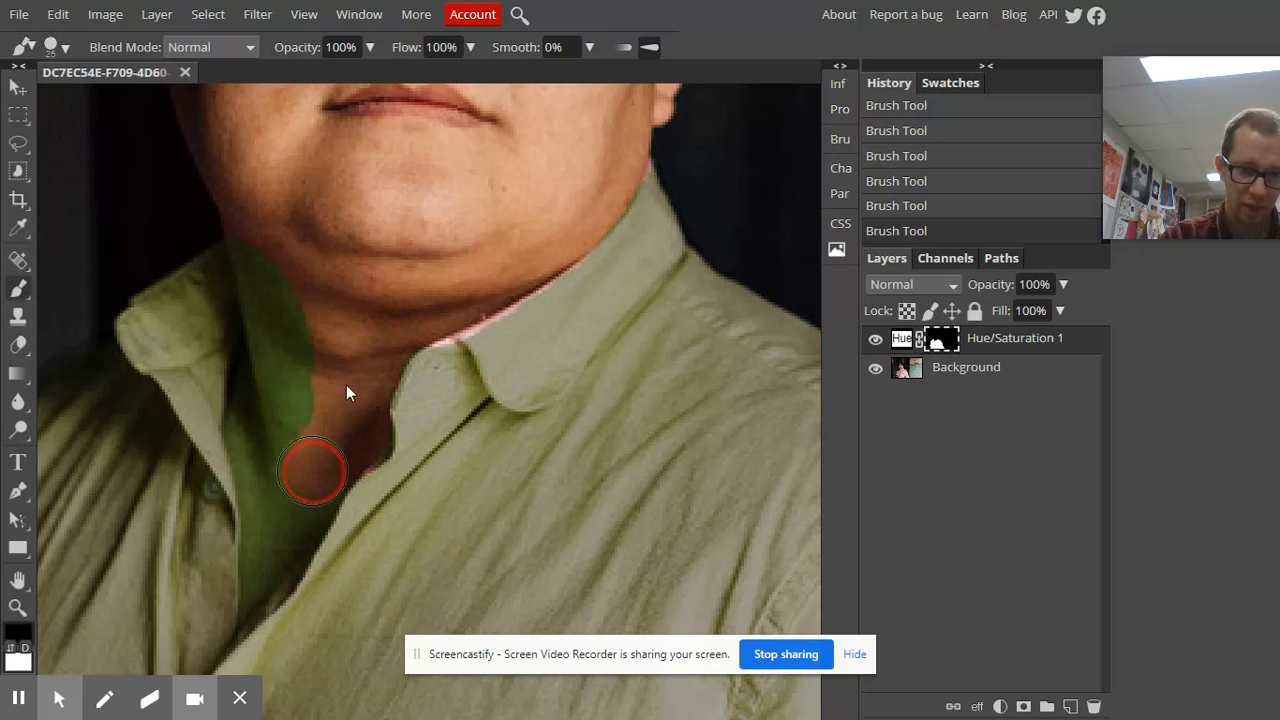
pyautogui.moveTo(276, 335)
pyautogui.mouseDown()
pyautogui.moveTo(276, 274)
pyautogui.moveTo(255, 218)
pyautogui.moveTo(300, 408)
pyautogui.moveTo(267, 370)
pyautogui.moveTo(268, 477)
pyautogui.moveTo(266, 428)
pyautogui.mouseUp()
pyautogui.moveTo(286, 485); pyautogui.dragTo(298, 364)
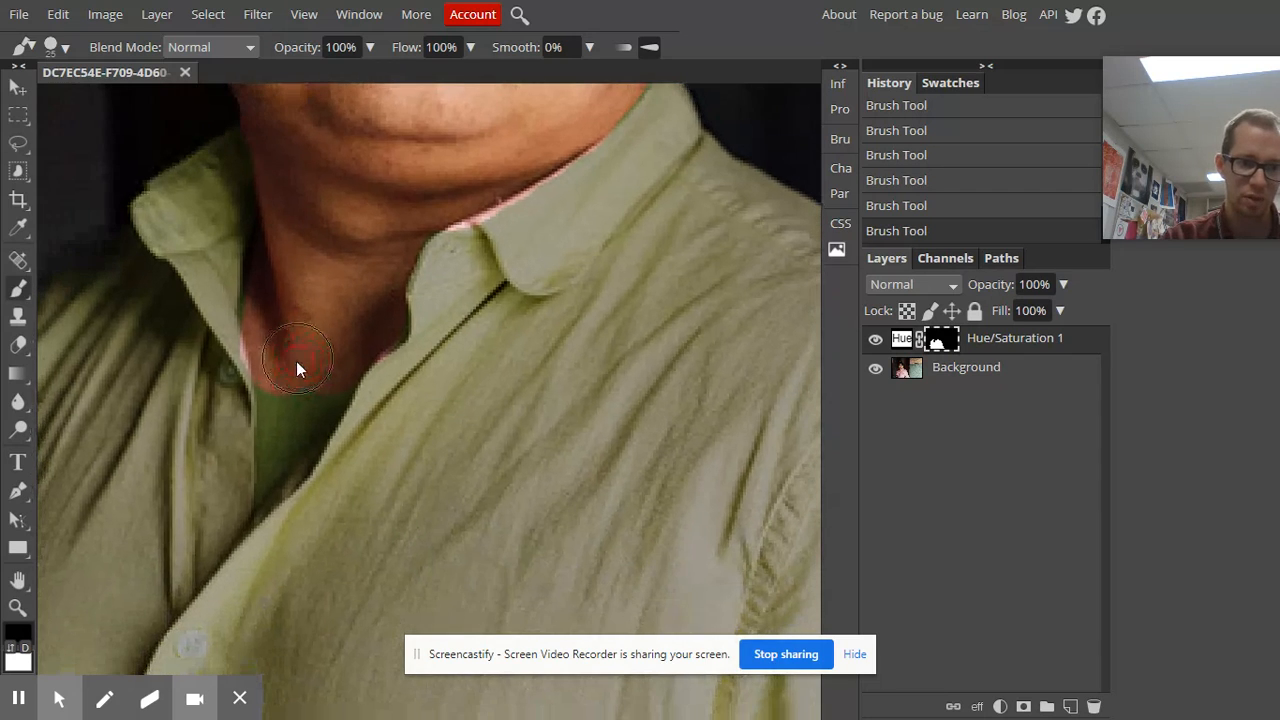
# - Shrink the brush to 1 and paint straight black mask segments along the shirt's vertical opening edge below the neck
pyautogui.press('[')
pyautogui.press('[')
pyautogui.press('[')
pyautogui.press('[')
pyautogui.press('[')
pyautogui.press('[')
pyautogui.press('[')
pyautogui.press('[')
pyautogui.press('[')
pyautogui.press('[')
pyautogui.press('[')
pyautogui.press('[')
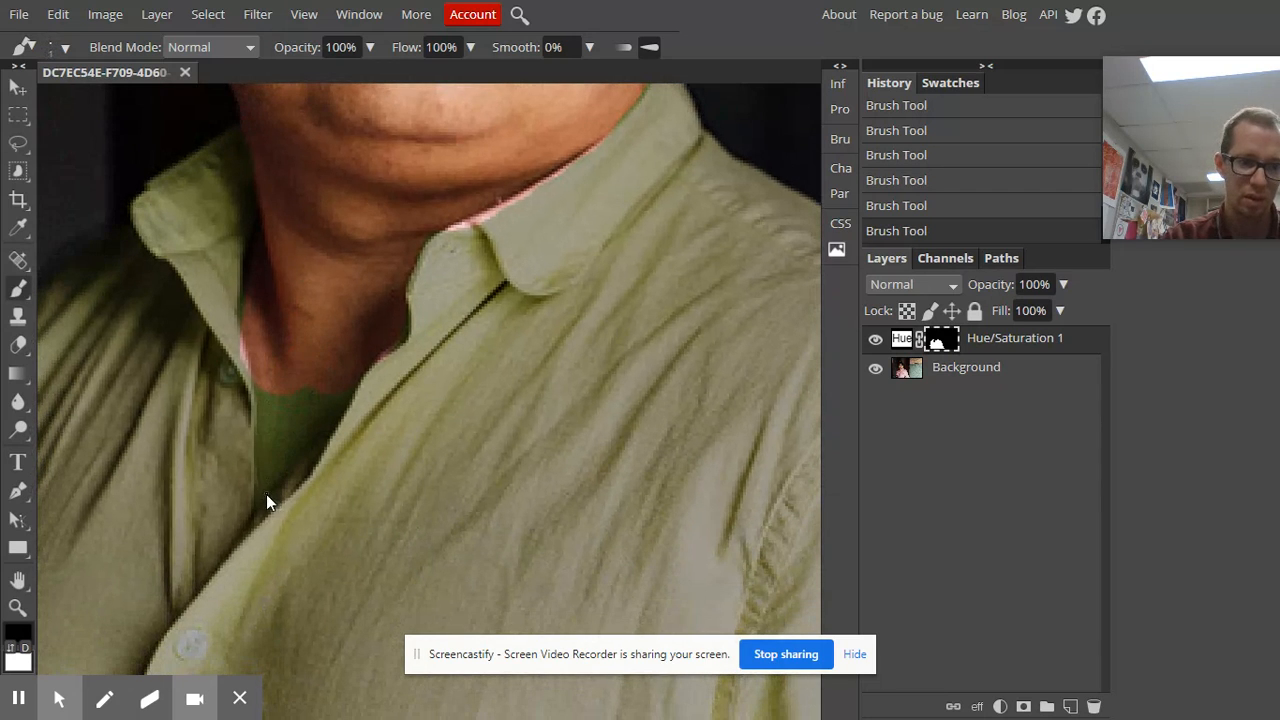
pyautogui.click(257, 505)
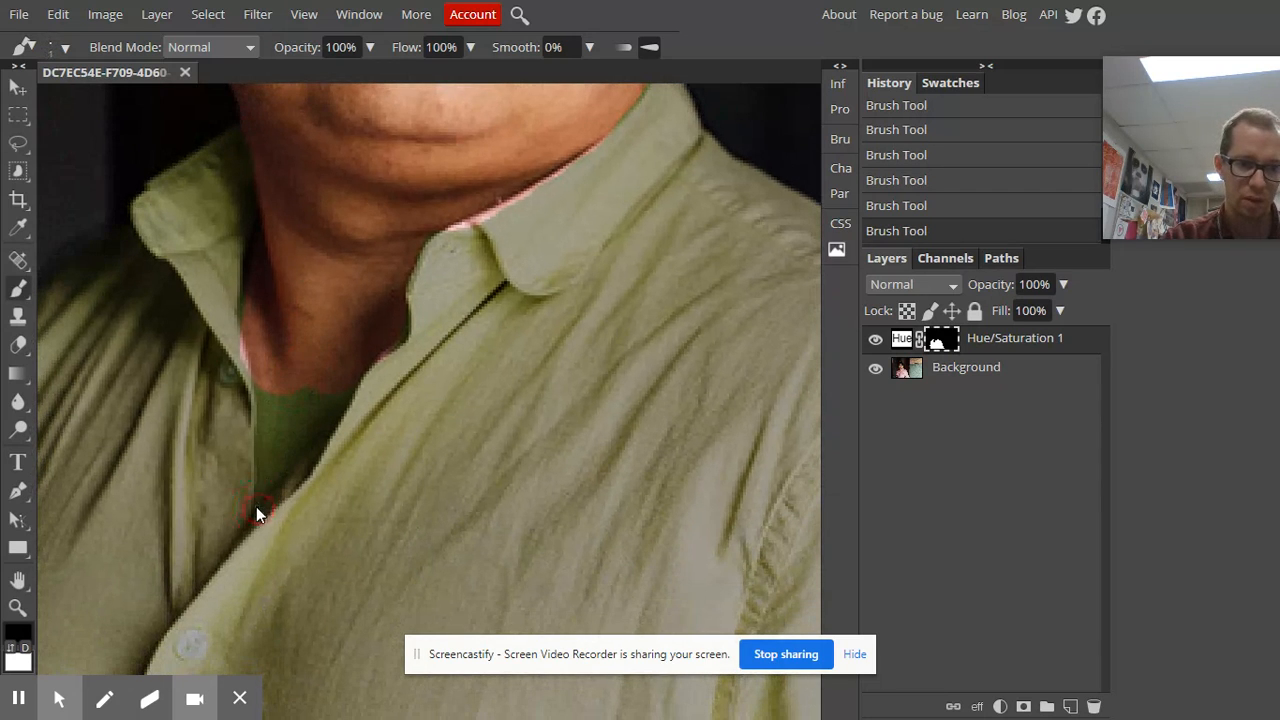
pyautogui.keyDown('shift'); pyautogui.click(259, 418); pyautogui.keyUp('shift')
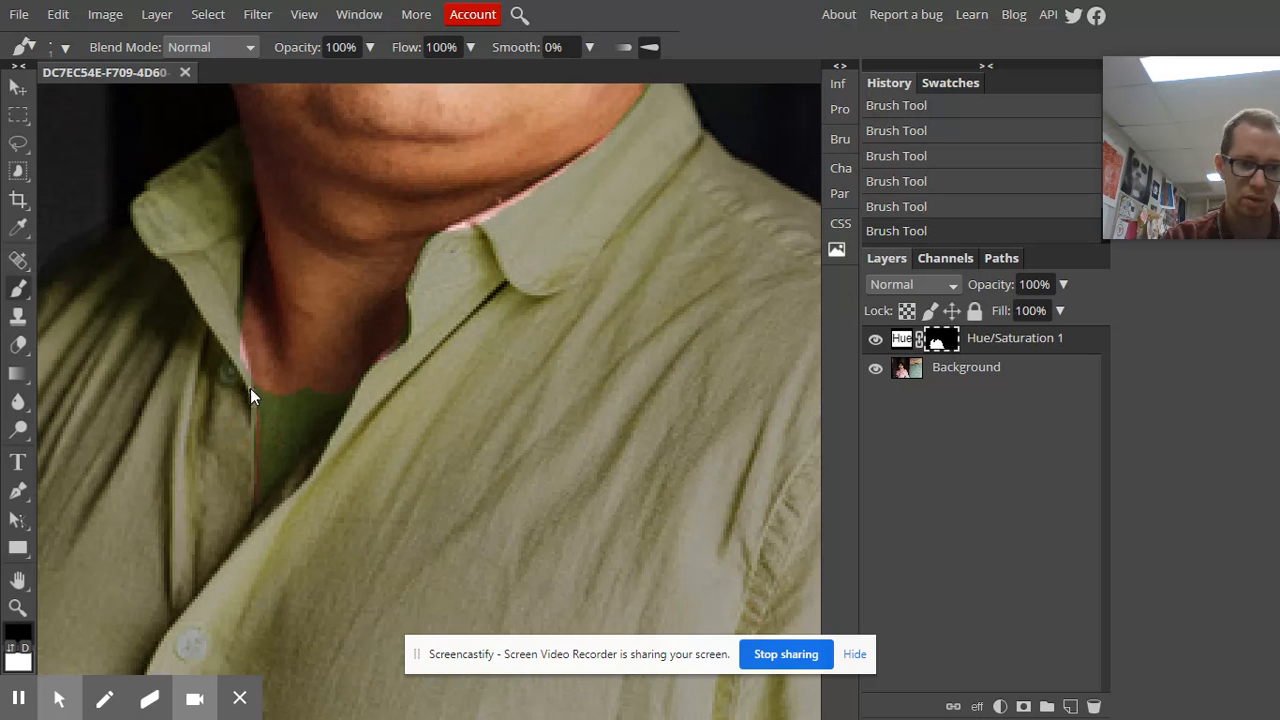
pyautogui.keyDown('shift'); pyautogui.click(257, 381); pyautogui.keyUp('shift')
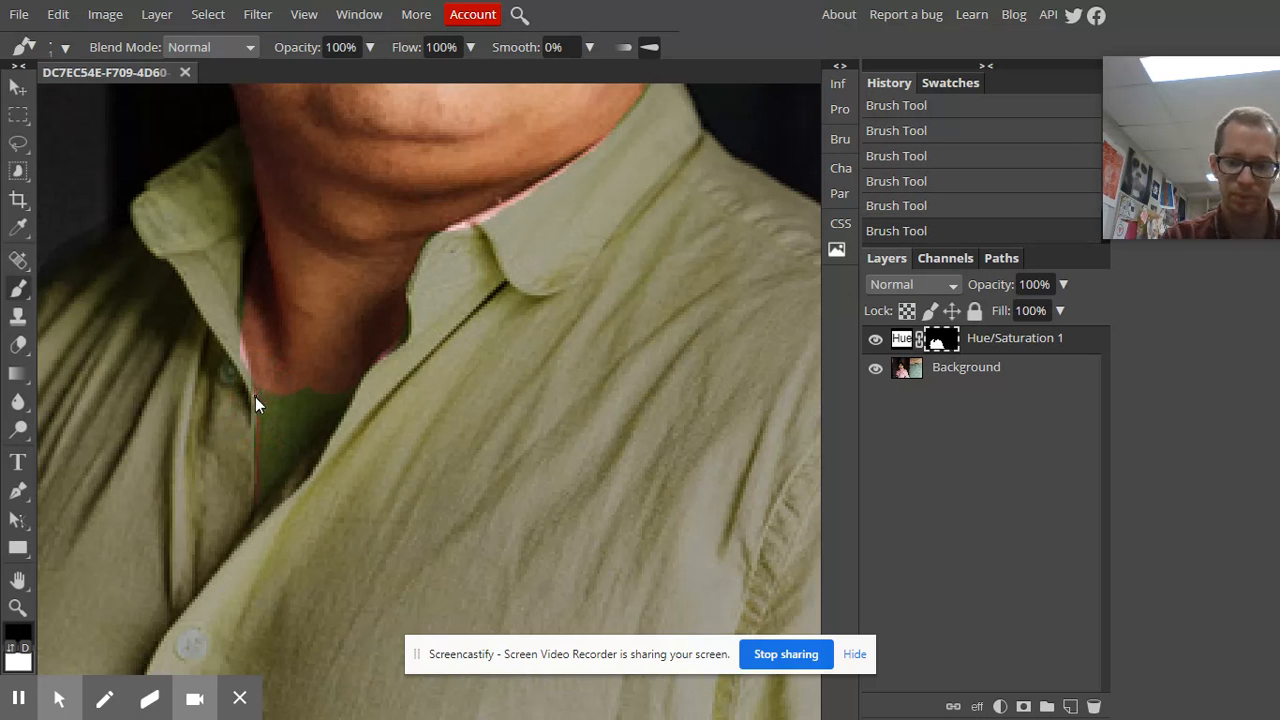
# - Enlarge the brush to at least 4 and mask out the remaining green skin in the V of the shirt opening
pyautogui.press(']')
pyautogui.press(']')
pyautogui.scroll(5, 236, 434)
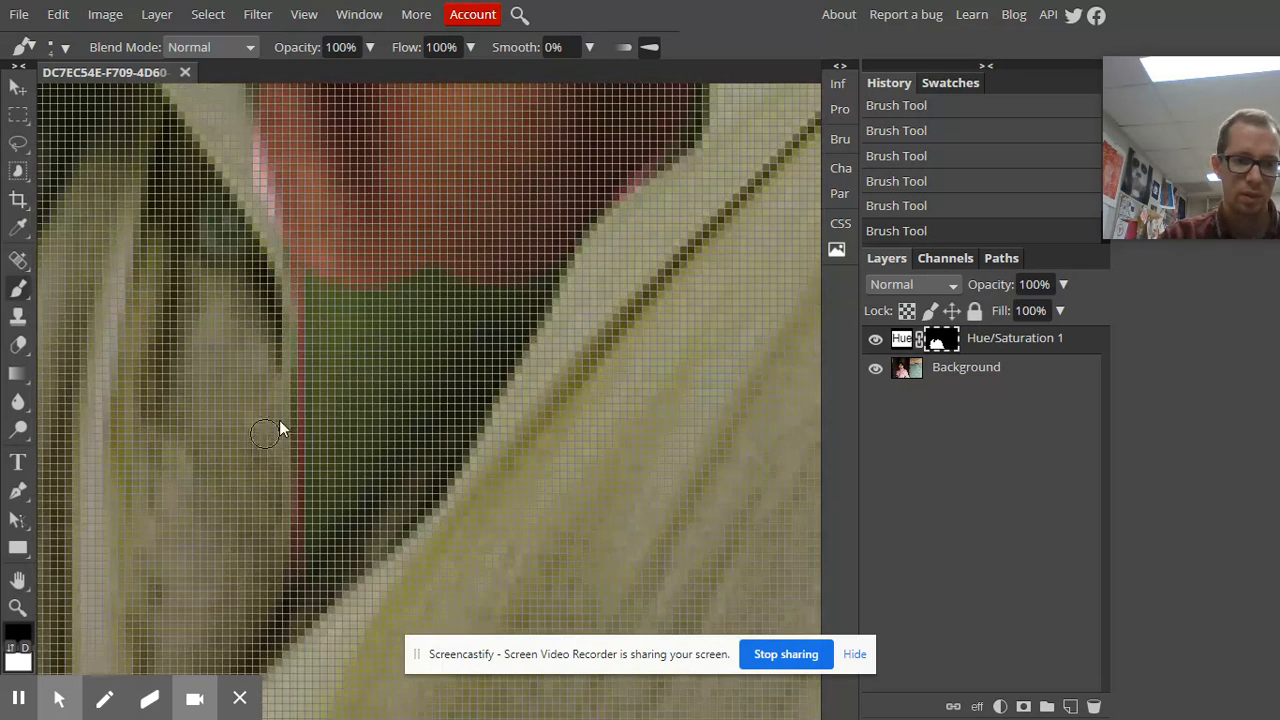
pyautogui.scroll(-1, 360, 341)
pyautogui.moveTo(388, 294)
pyautogui.mouseDown()
pyautogui.moveTo(460, 290)
pyautogui.moveTo(483, 303)
pyautogui.moveTo(511, 279)
pyautogui.moveTo(435, 299)
pyautogui.moveTo(415, 289)
pyautogui.moveTo(315, 531)
pyautogui.moveTo(372, 461)
pyautogui.mouseUp()
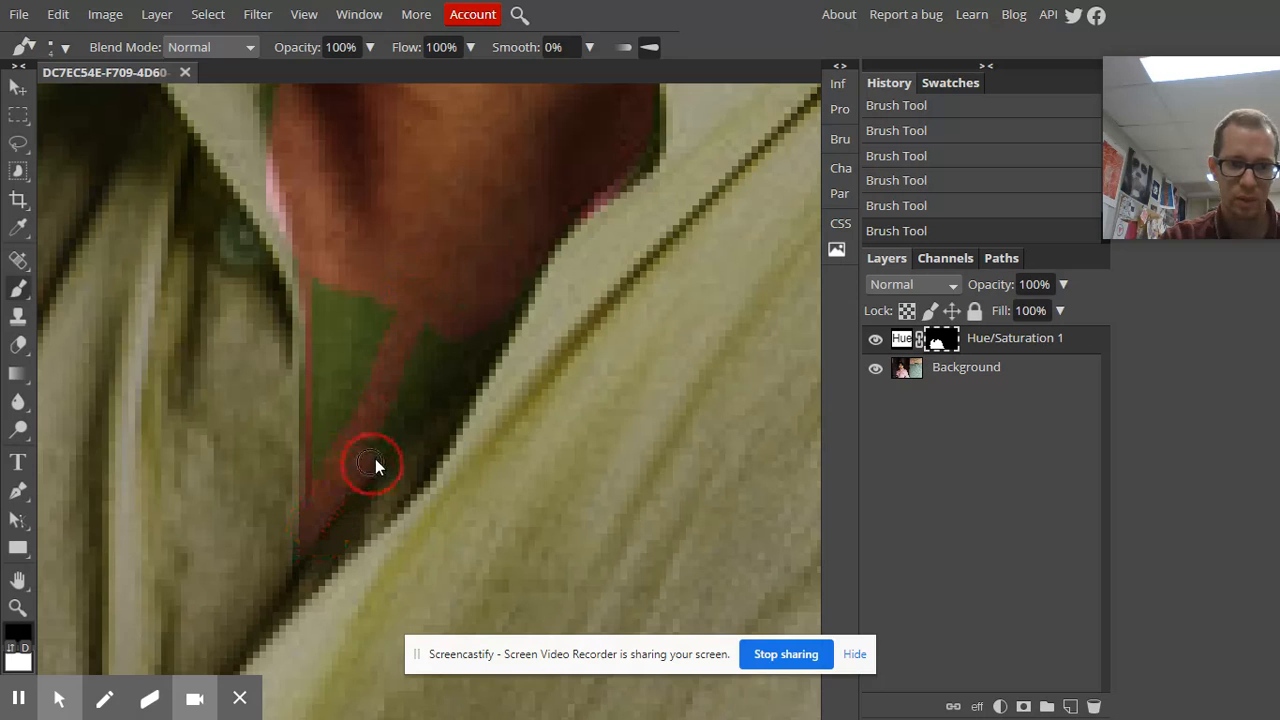
pyautogui.moveTo(420, 410); pyautogui.dragTo(476, 278)
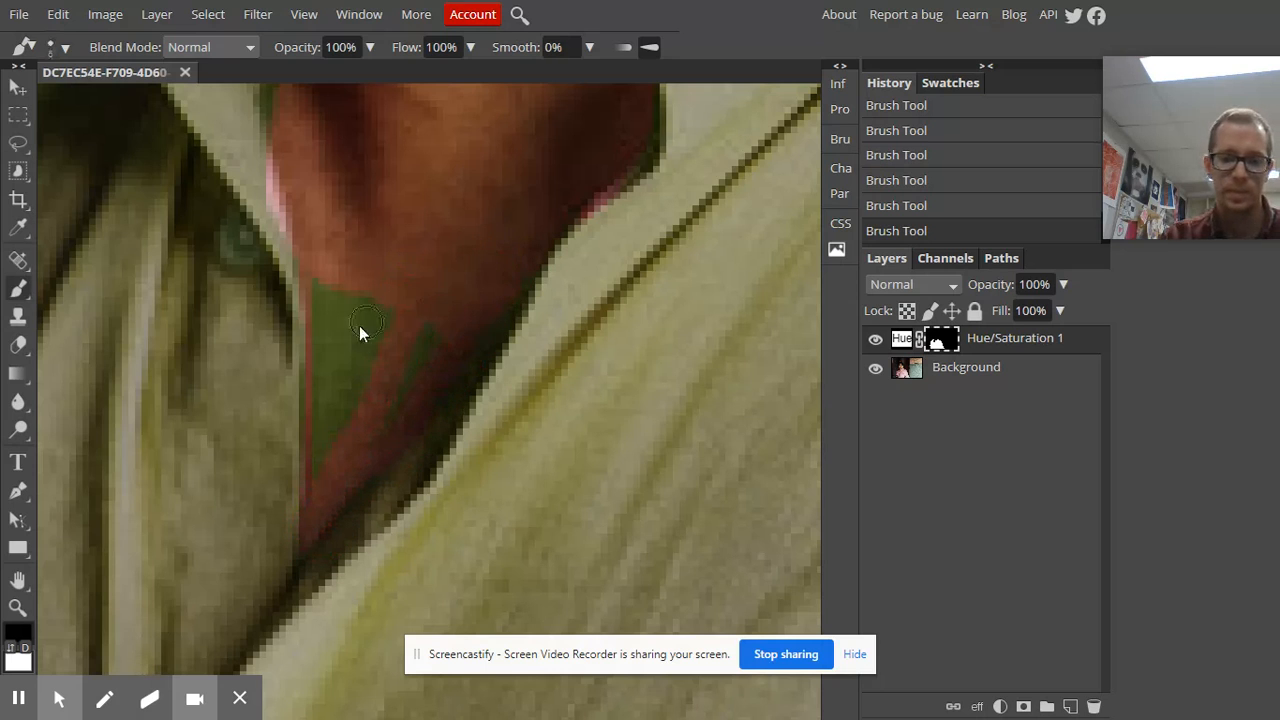
pyautogui.moveTo(410, 326)
pyautogui.mouseDown()
pyautogui.moveTo(378, 316)
pyautogui.moveTo(368, 396)
pyautogui.mouseUp()
pyautogui.moveTo(330, 502); pyautogui.dragTo(347, 326)
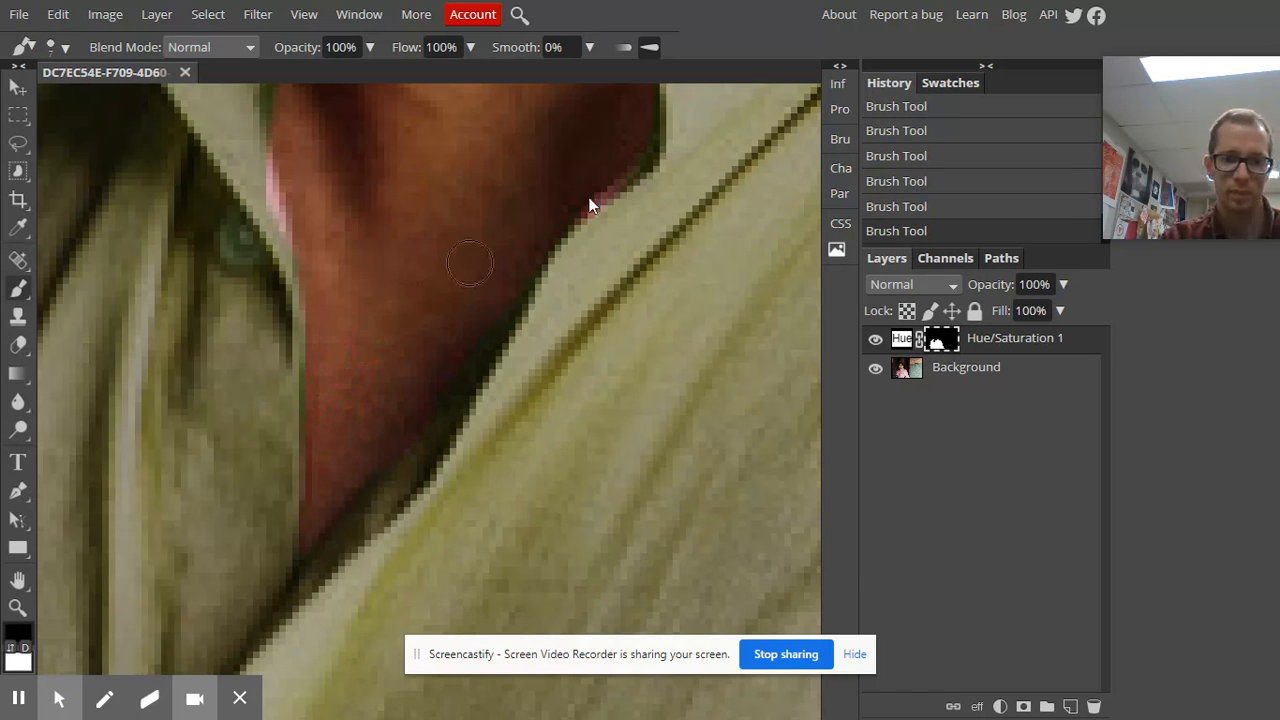
# - Paint white on the mask over the pink spot on the shirt edge beside the neck, then return to black
pyautogui.press('x')
pyautogui.click(615, 238)
pyautogui.moveTo(615, 238)
pyautogui.mouseDown()
pyautogui.moveTo(640, 199)
pyautogui.moveTo(600, 225)
pyautogui.mouseUp()
pyautogui.moveTo(250, 172)
pyautogui.mouseDown()
pyautogui.moveTo(336, 497)
pyautogui.moveTo(351, 611)
pyautogui.mouseUp()
pyautogui.press('space')
pyautogui.press('x')
pyautogui.moveTo(356, 453)
pyautogui.mouseDown()
pyautogui.moveTo(371, 406)
pyautogui.moveTo(372, 469)
pyautogui.mouseUp()
pyautogui.scroll(-1, 480, 420)
# - Switch to white and paint on the mask along the pink strip of the collar edge under the chin
pyautogui.press('space')
pyautogui.moveTo(676, 332); pyautogui.dragTo(288, 477)
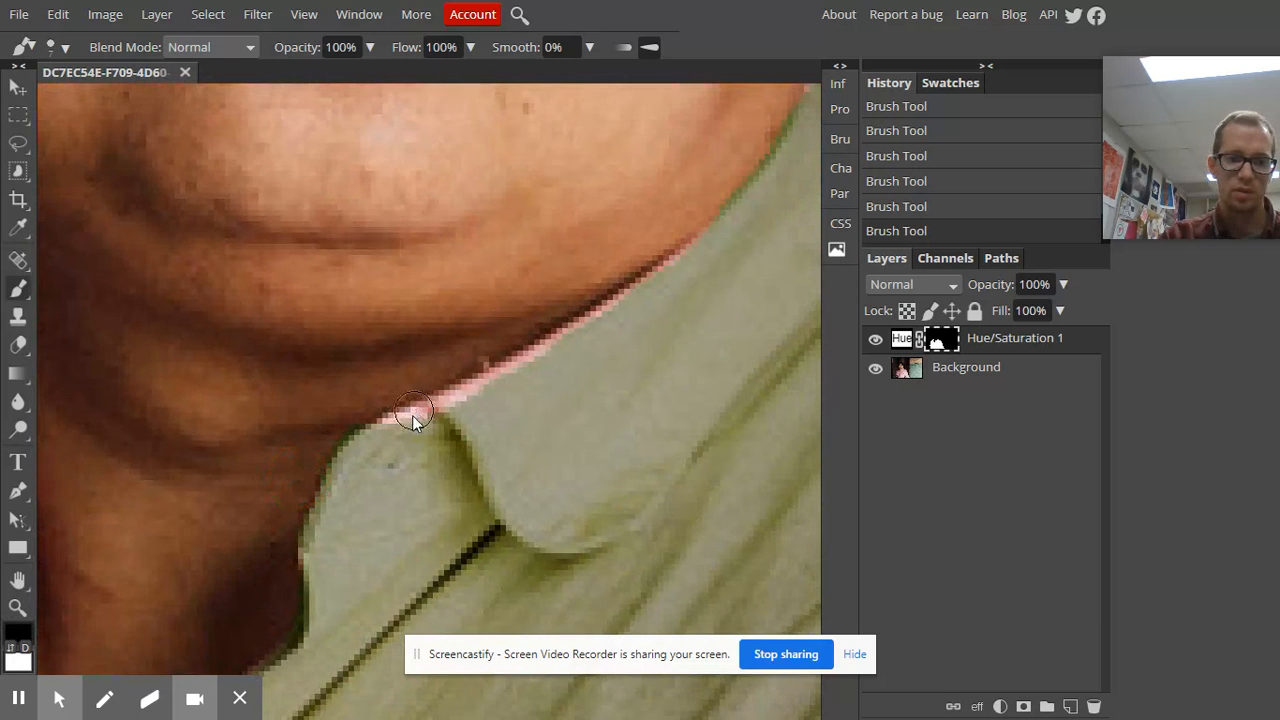
pyautogui.press('x')
pyautogui.moveTo(410, 442)
pyautogui.mouseDown()
pyautogui.moveTo(584, 342)
pyautogui.moveTo(689, 266)
pyautogui.mouseUp()
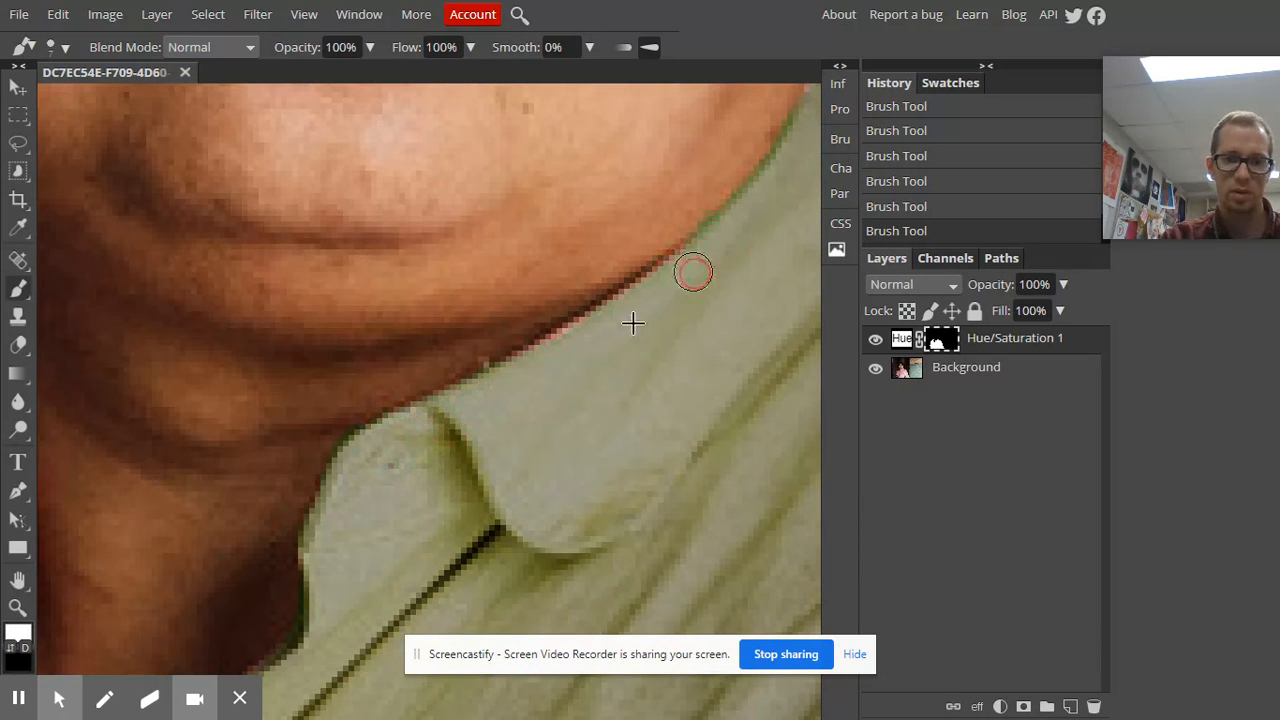
# - Paint black on the mask over the spill outside the shoulder and upper sleeve against the dark wall
pyautogui.scroll(-3, 310, 440)
pyautogui.scroll(5, 168, 428)
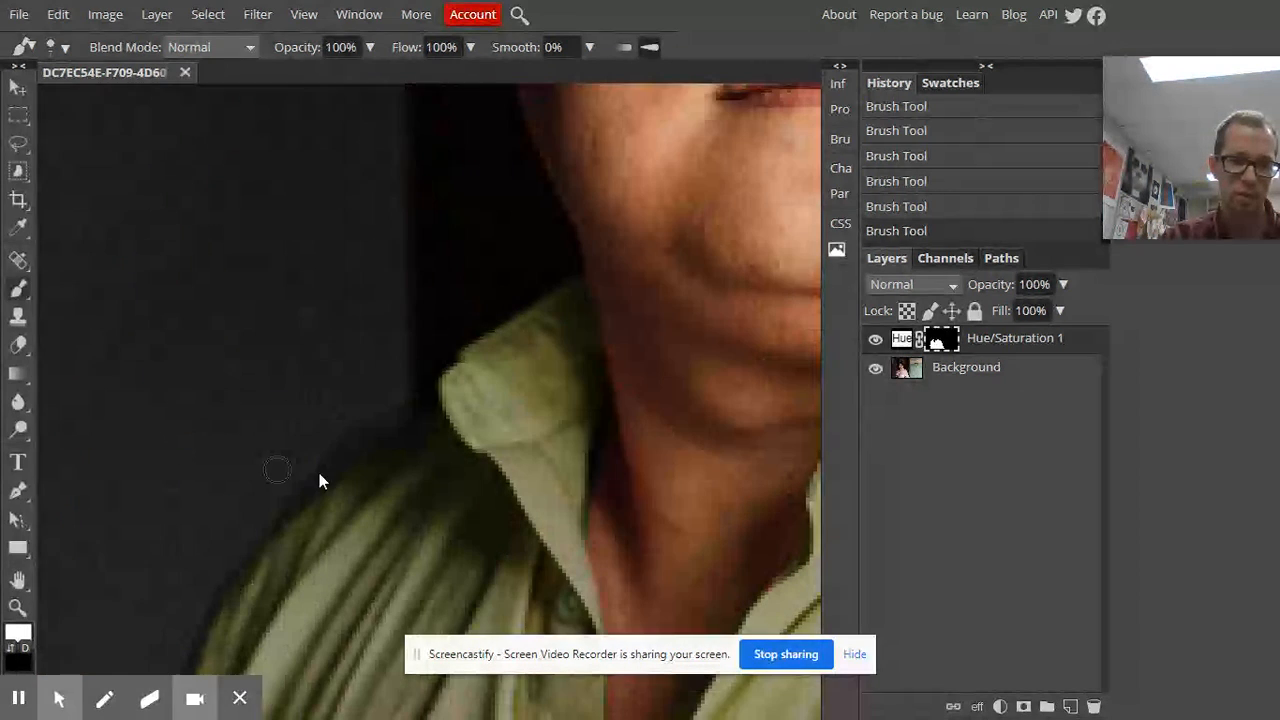
pyautogui.press('x')
pyautogui.moveTo(421, 391)
pyautogui.mouseDown()
pyautogui.moveTo(402, 423)
pyautogui.moveTo(306, 469)
pyautogui.mouseUp()
pyautogui.moveTo(355, 442); pyautogui.dragTo(268, 514)
pyautogui.moveTo(378, 428)
pyautogui.mouseDown()
pyautogui.moveTo(391, 426)
pyautogui.moveTo(374, 334)
pyautogui.moveTo(484, 148)
pyautogui.mouseUp()
pyautogui.moveTo(430, 238); pyautogui.dragTo(402, 283)
pyautogui.moveTo(368, 324); pyautogui.dragTo(294, 500)
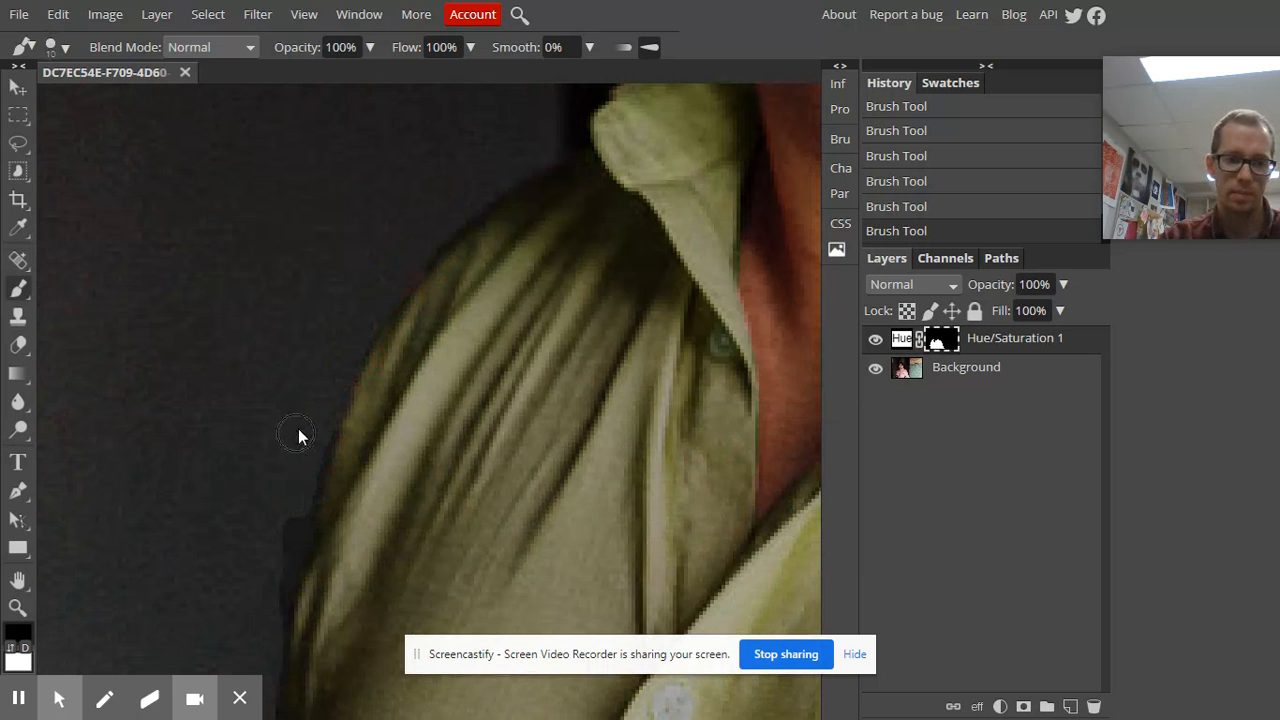
pyautogui.moveTo(309, 480); pyautogui.dragTo(264, 640)
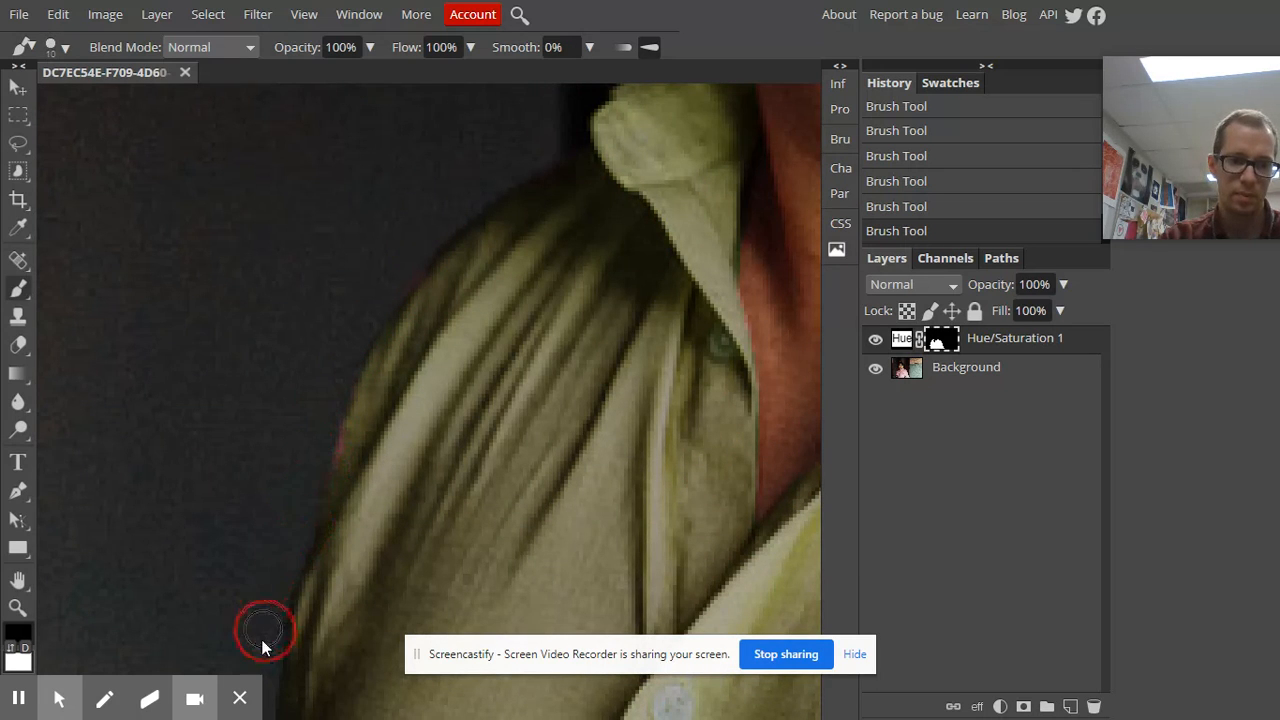
# - Switch to white and touch up the mask along the pinkish outer edge of the sleeve by the dark wall
pyautogui.press('x')
pyautogui.moveTo(345, 515); pyautogui.dragTo(423, 120)
pyautogui.press('x')
pyautogui.press('x')
pyautogui.moveTo(374, 591)
pyautogui.mouseDown()
pyautogui.moveTo(349, 566)
pyautogui.moveTo(348, 523)
pyautogui.moveTo(377, 430)
pyautogui.mouseUp()
# - Switch back to black and clean the mask outside the lower edge of the sleeve against the dark wall
pyautogui.press('x')
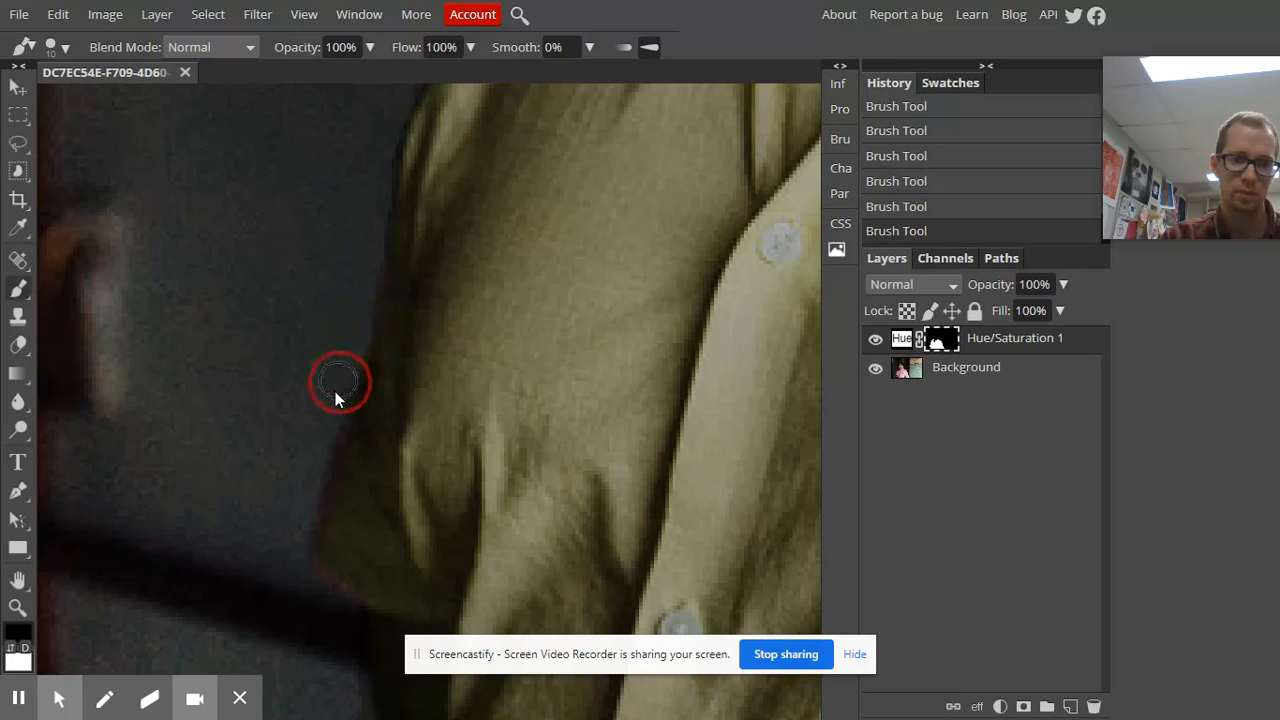
pyautogui.press('space')
pyautogui.moveTo(380, 537); pyautogui.dragTo(310, 272)
pyautogui.moveTo(282, 423)
pyautogui.mouseDown()
pyautogui.moveTo(298, 533)
pyautogui.moveTo(354, 702)
pyautogui.mouseUp()
pyautogui.scroll(-7, 279, 487)
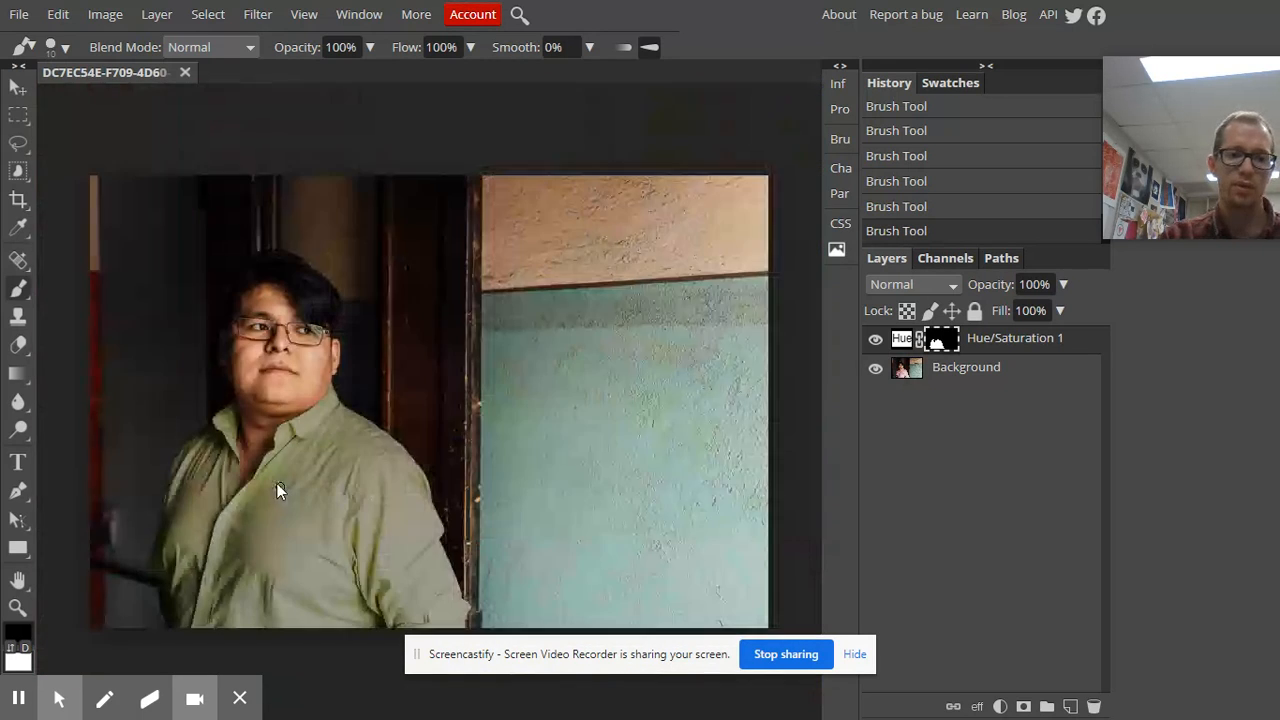
# - Open the Hue/Saturation layer's properties and make the shirt vivid blue with Hue -112, Saturation 66 and Lightness -26
pyautogui.click(900, 340)
pyautogui.click(900, 341)
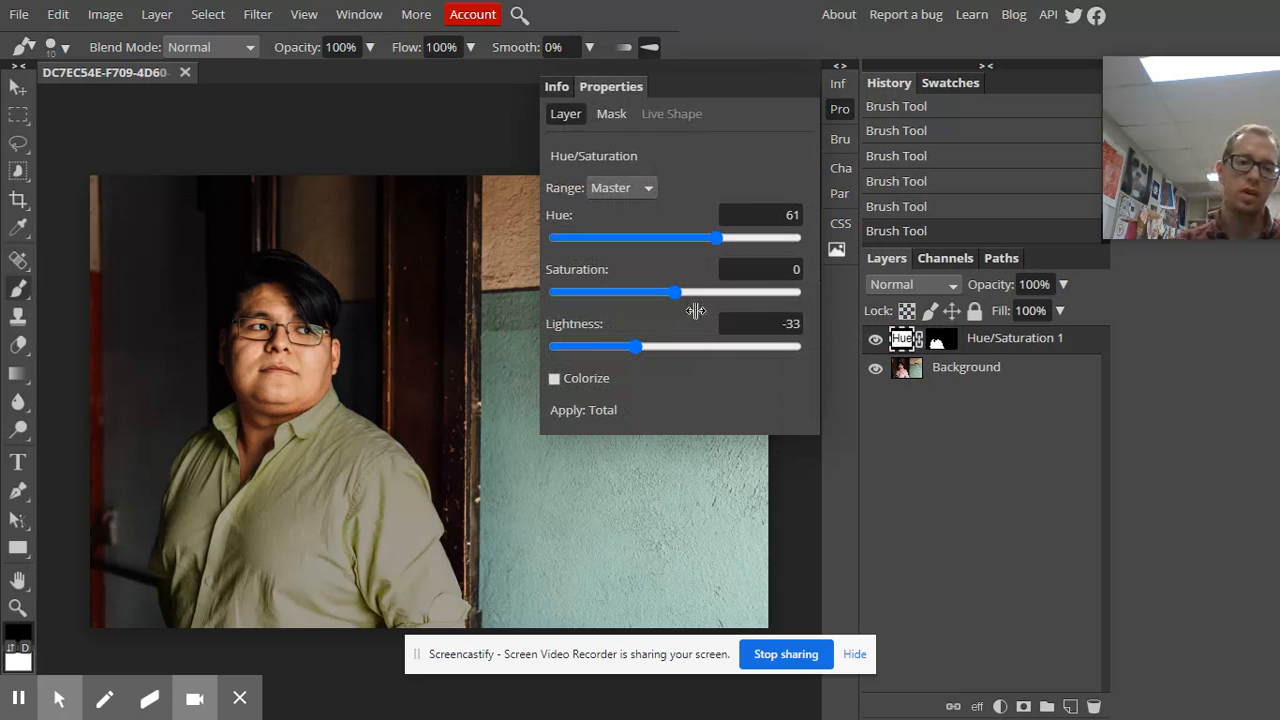
pyautogui.moveTo(718, 233); pyautogui.dragTo(754, 297)
pyautogui.click(695, 238)
pyautogui.moveTo(674, 243); pyautogui.dragTo(601, 262)
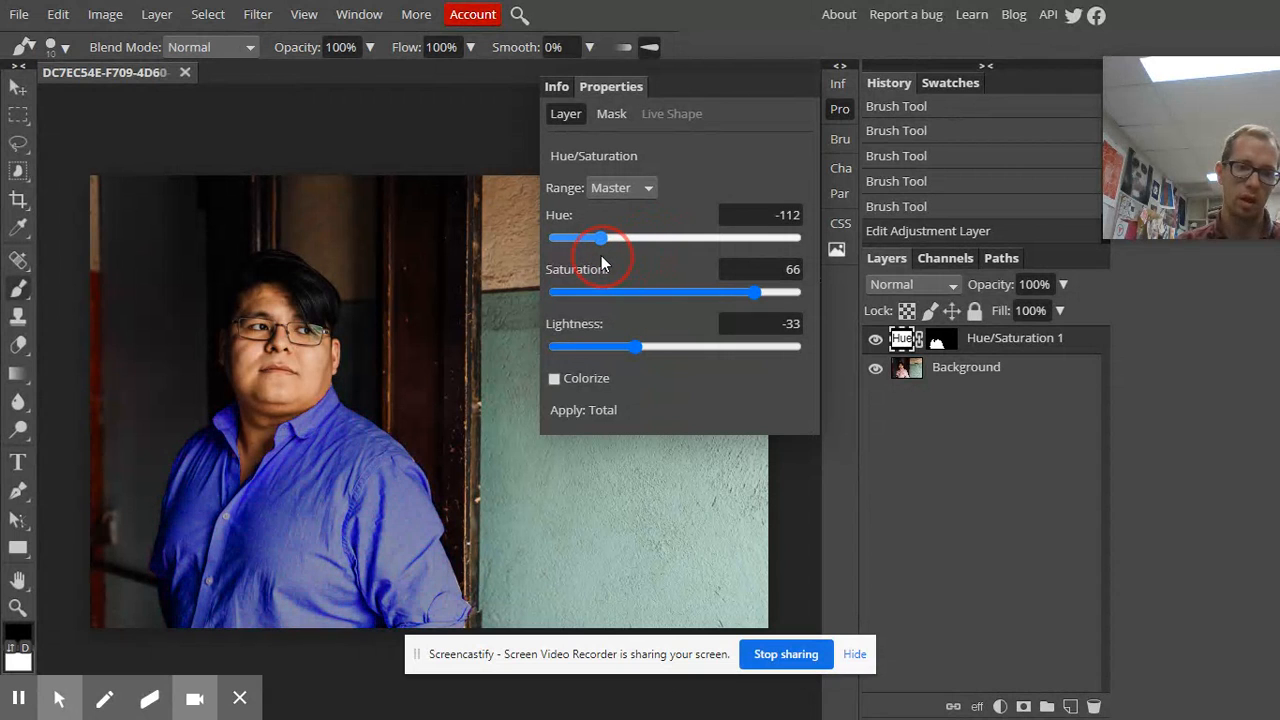
pyautogui.moveTo(631, 348)
pyautogui.mouseDown()
pyautogui.moveTo(754, 347)
pyautogui.moveTo(620, 347)
pyautogui.moveTo(641, 348)
pyautogui.mouseUp()
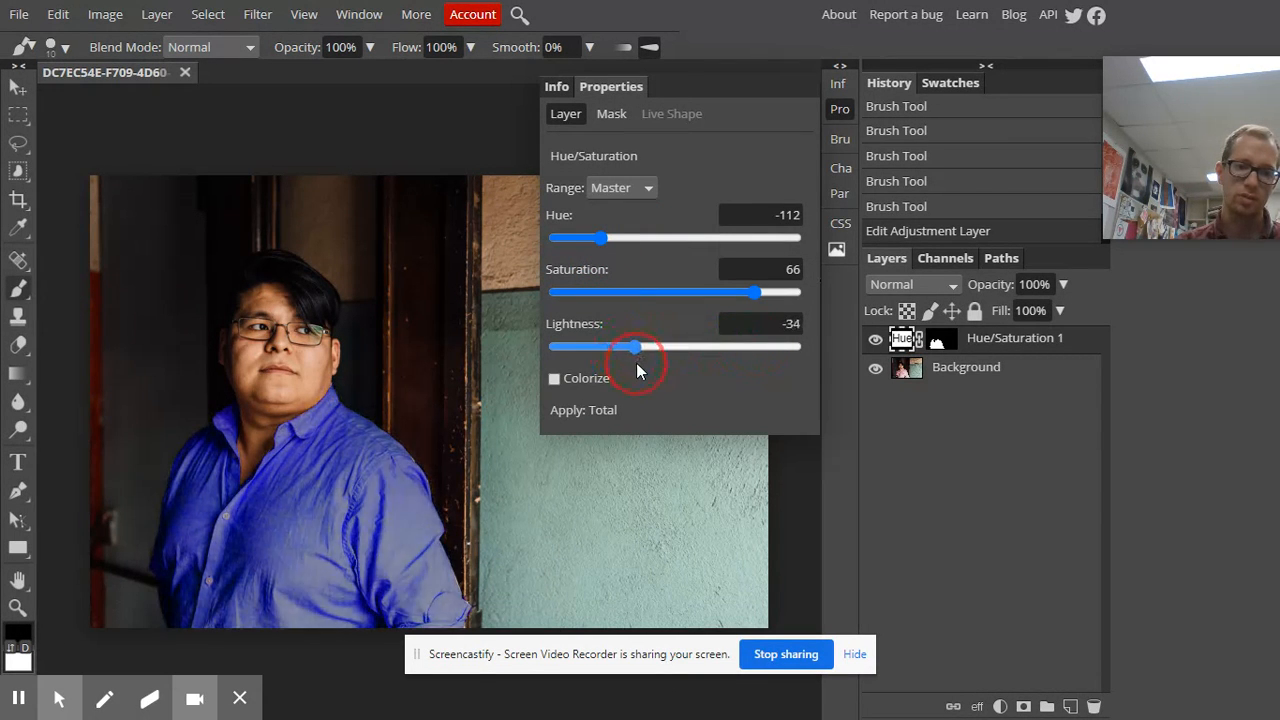
# - Turn the shirt grey by setting Saturation to -100 and Lightness to -43
pyautogui.moveTo(747, 294); pyautogui.dragTo(536, 287)
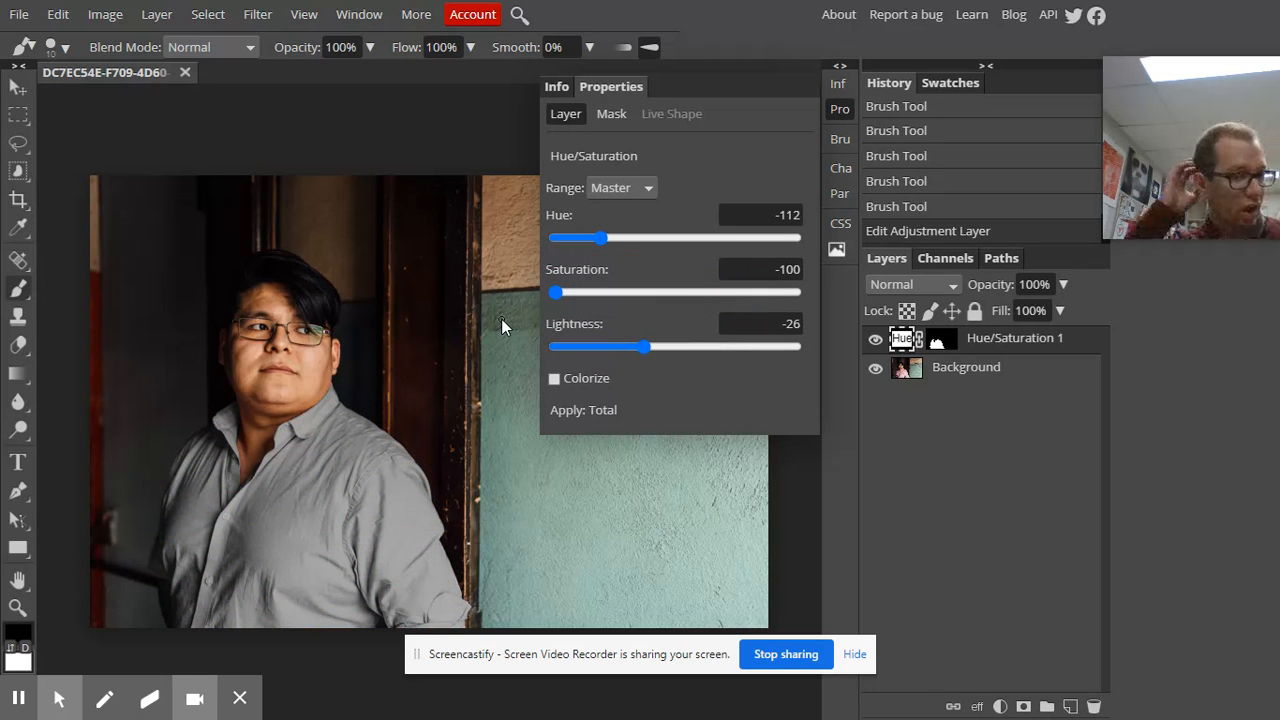
pyautogui.moveTo(648, 347); pyautogui.dragTo(599, 365)
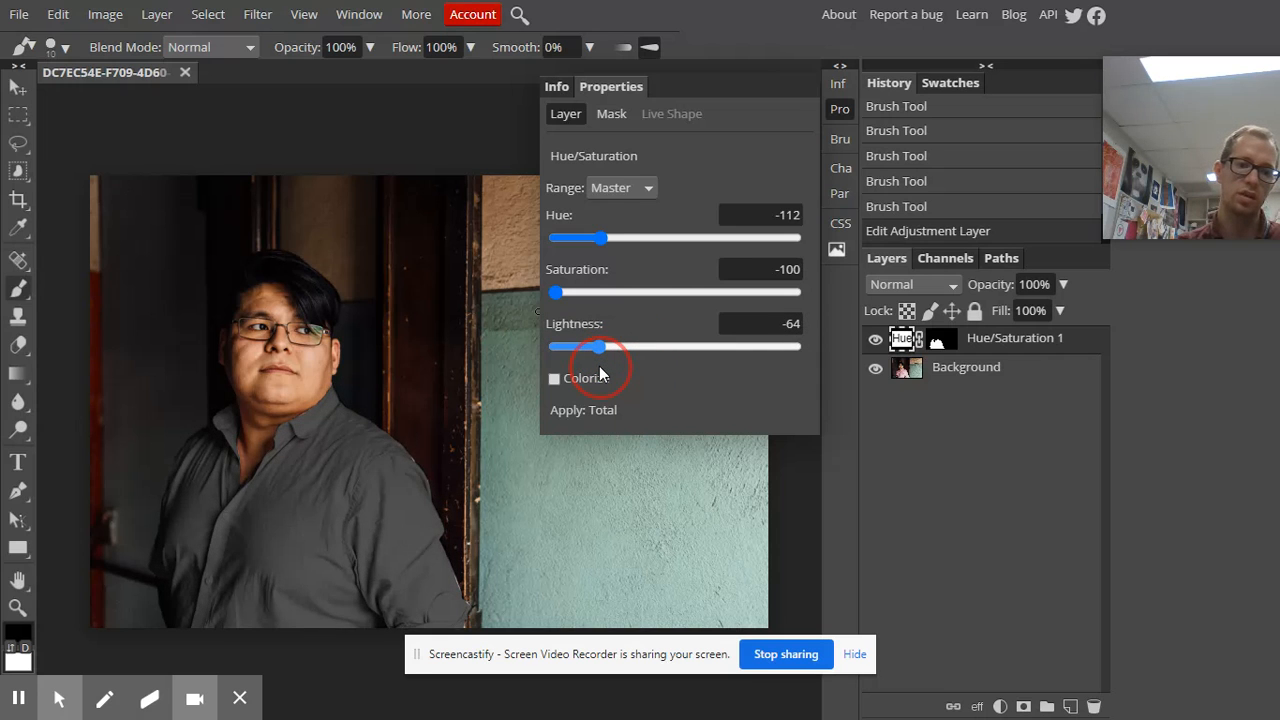
pyautogui.moveTo(600, 366)
pyautogui.mouseDown()
pyautogui.moveTo(651, 366)
pyautogui.moveTo(622, 353)
pyautogui.mouseUp()
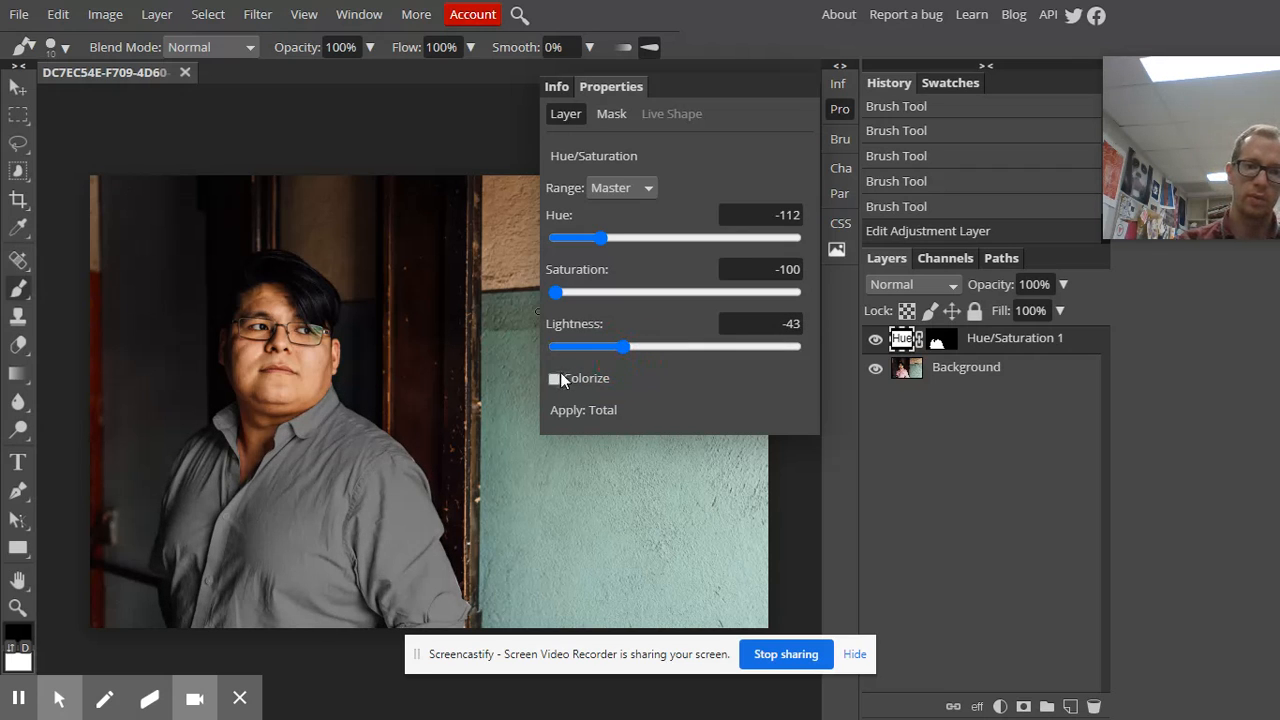
# - Recolor the shirt light purple with Hue -67, Saturation 0 and Lightness -25, leaving Colorize off
pyautogui.click(555, 380)
pyautogui.moveTo(621, 346)
pyautogui.mouseDown()
pyautogui.moveTo(689, 336)
pyautogui.moveTo(597, 344)
pyautogui.moveTo(634, 371)
pyautogui.moveTo(702, 356)
pyautogui.moveTo(645, 350)
pyautogui.mouseUp()
pyautogui.moveTo(674, 293)
pyautogui.mouseDown()
pyautogui.moveTo(757, 290)
pyautogui.moveTo(676, 292)
pyautogui.mouseUp()
pyautogui.moveTo(606, 239); pyautogui.dragTo(631, 238)
pyautogui.click(555, 377)
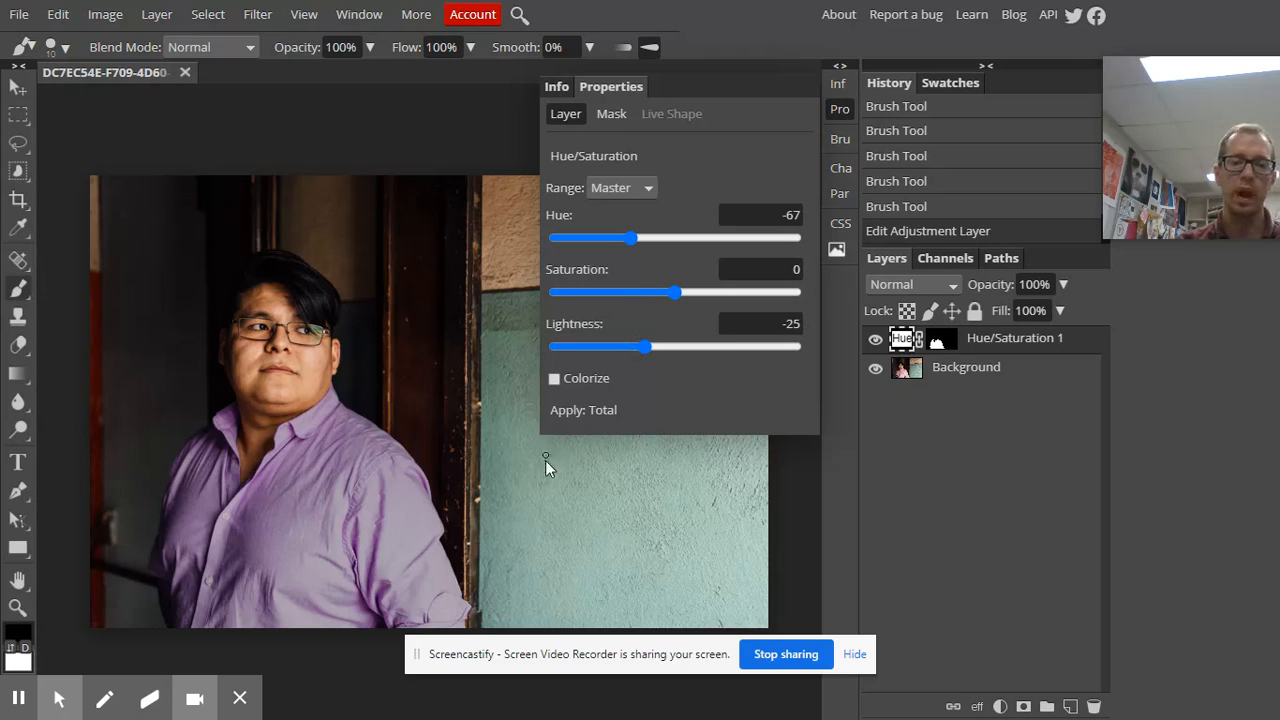
# - Reset the Hue/Saturation adjustment by setting the Master range's Hue and Lightness back to 0
pyautogui.click(437, 457)
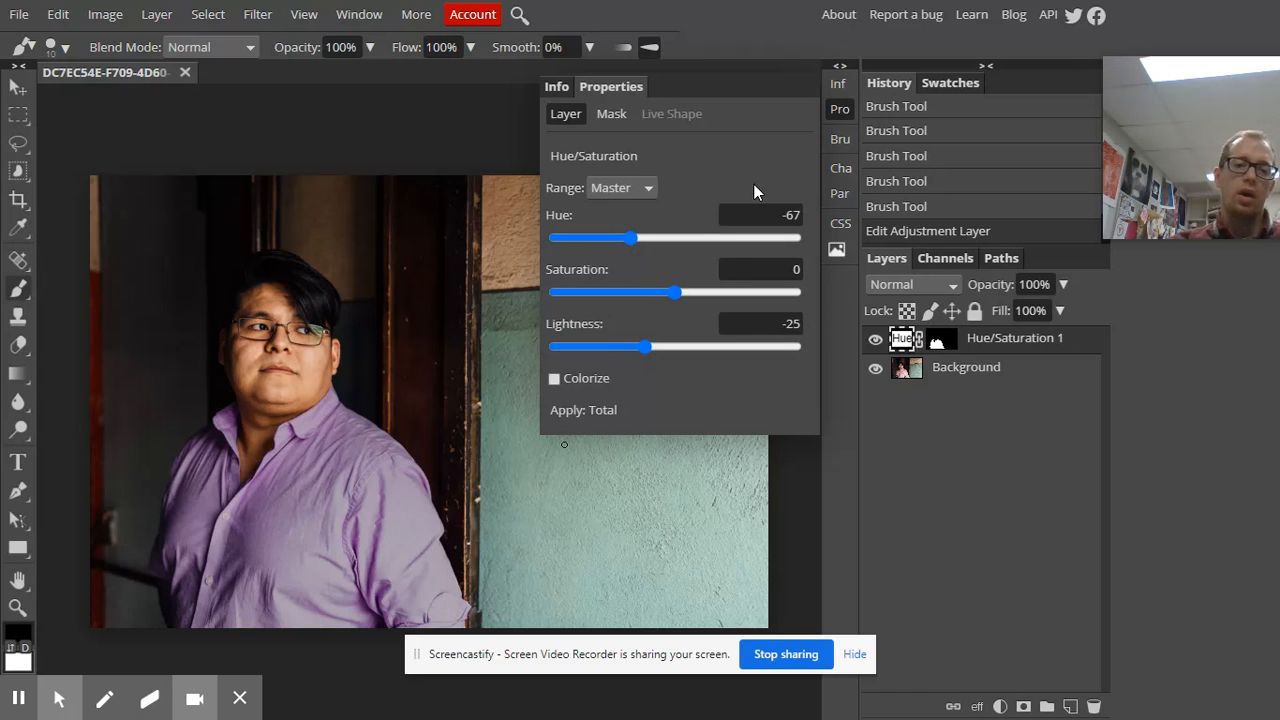
pyautogui.moveTo(634, 237); pyautogui.dragTo(685, 255)
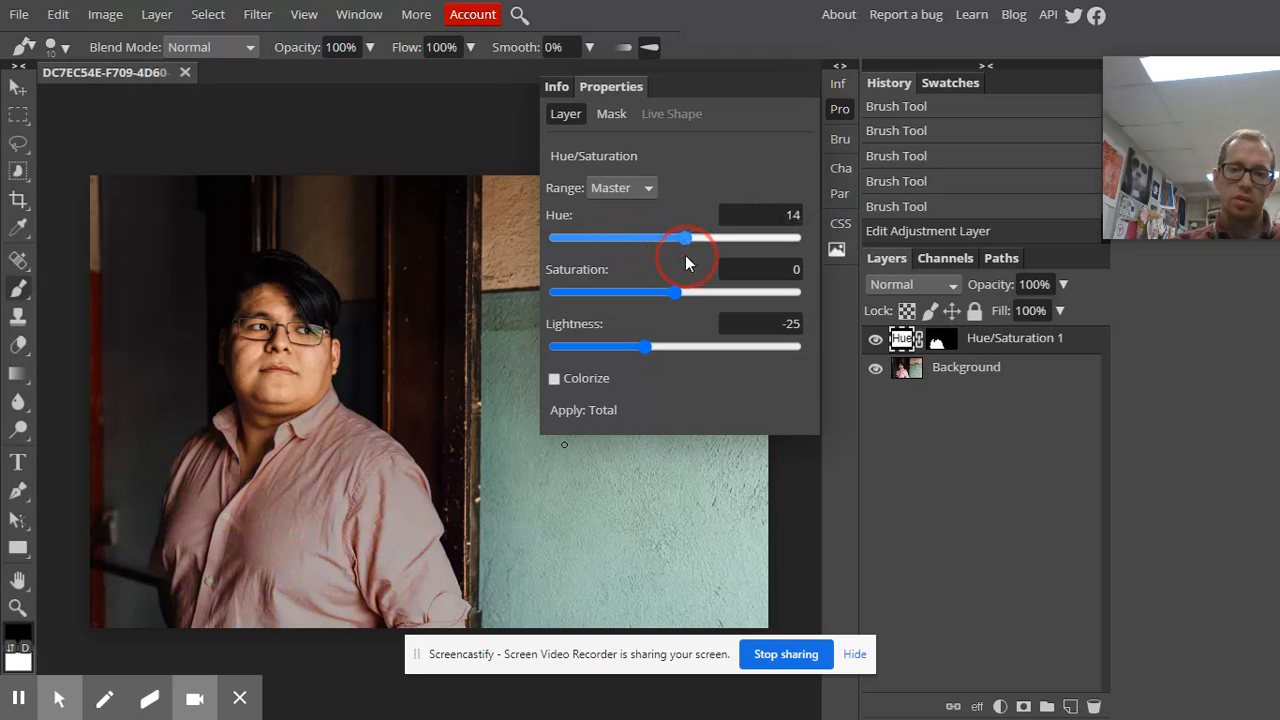
pyautogui.doubleClick(797, 215)
pyautogui.write('0')
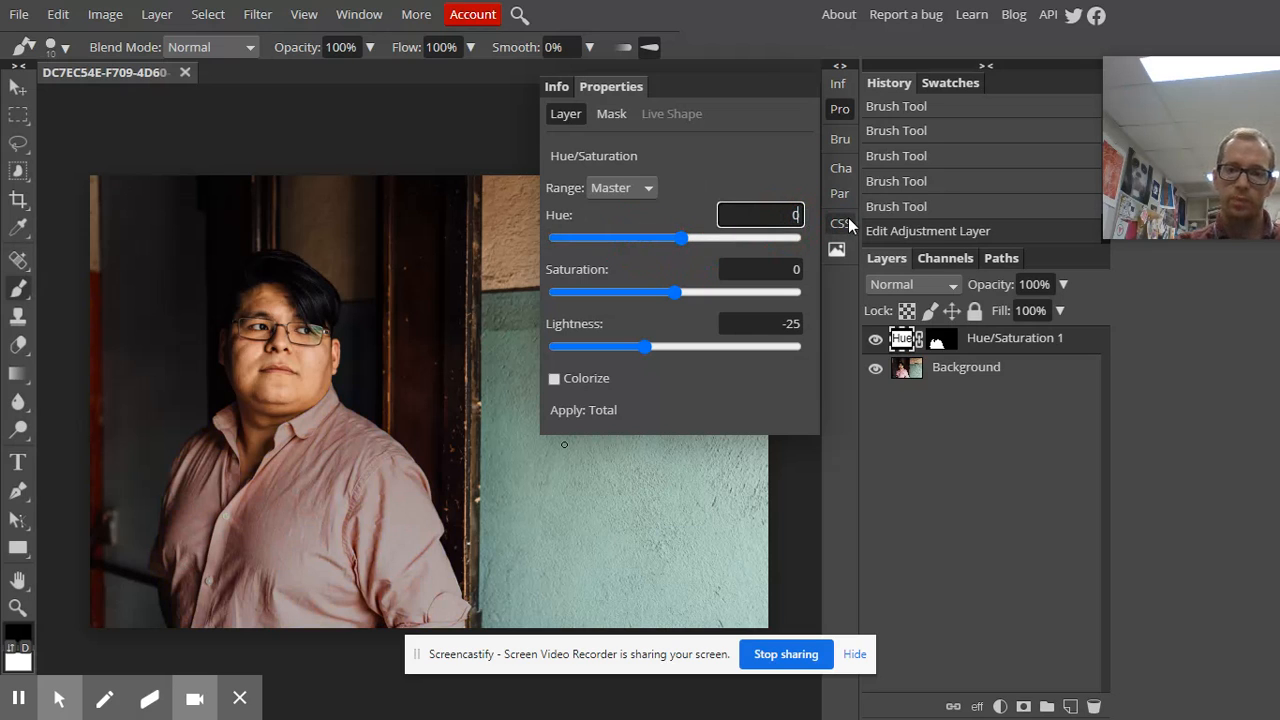
pyautogui.doubleClick(786, 322)
pyautogui.write('0')
pyautogui.press('Return')
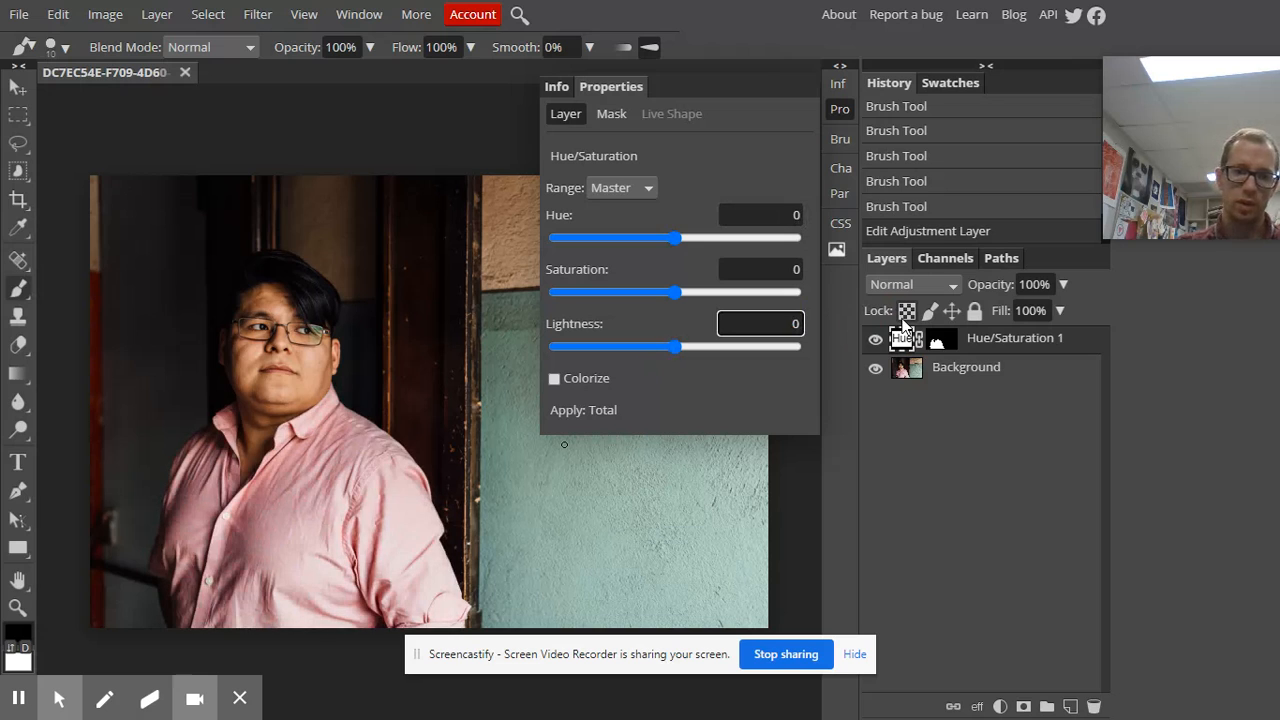
# - Target the Red range and turn the shirt light grey with Hue -34, Saturation -98 and Lightness -10
pyautogui.click(648, 190)
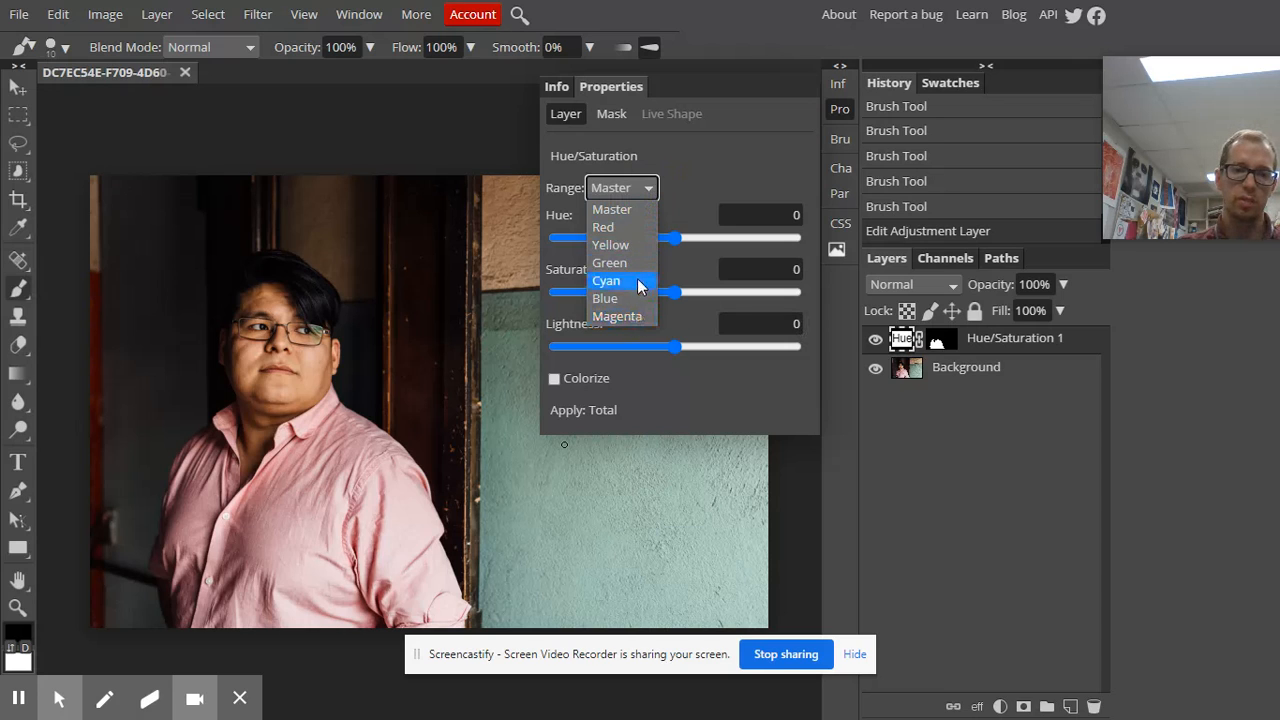
pyautogui.click(688, 207)
pyautogui.moveTo(675, 238); pyautogui.dragTo(675, 288)
pyautogui.click(654, 188)
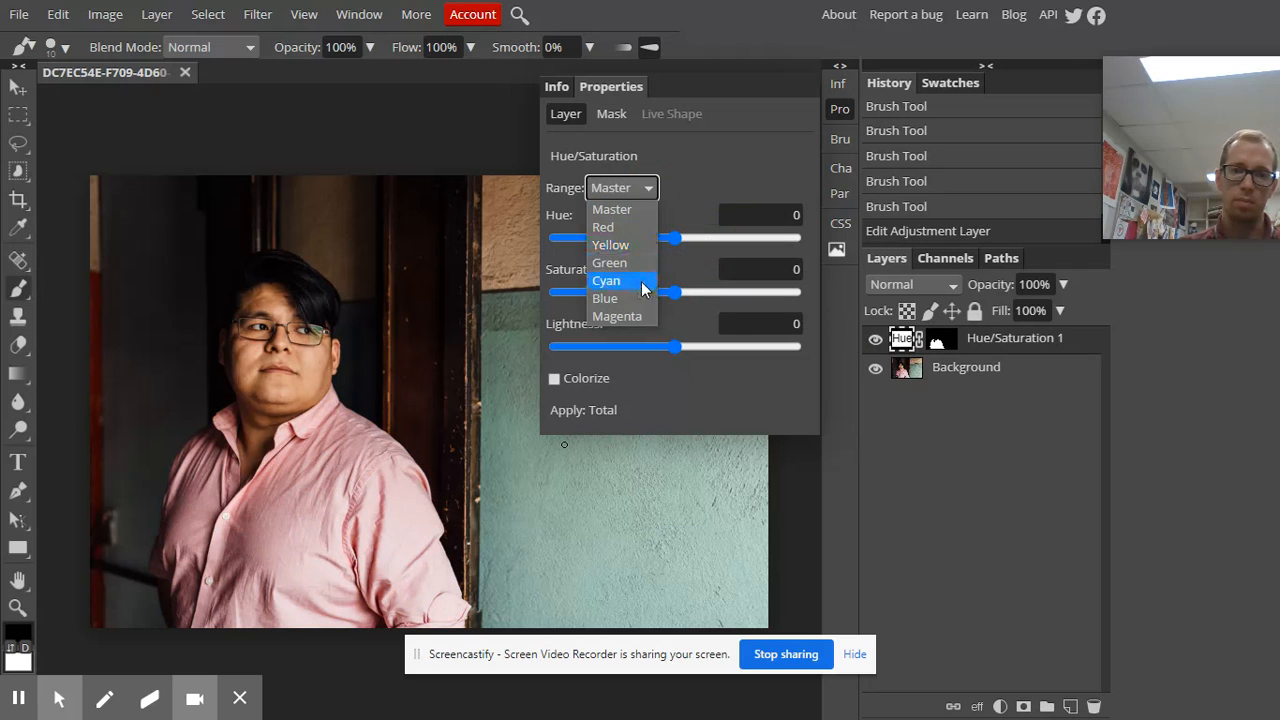
pyautogui.click(634, 227)
pyautogui.moveTo(674, 236); pyautogui.dragTo(558, 292)
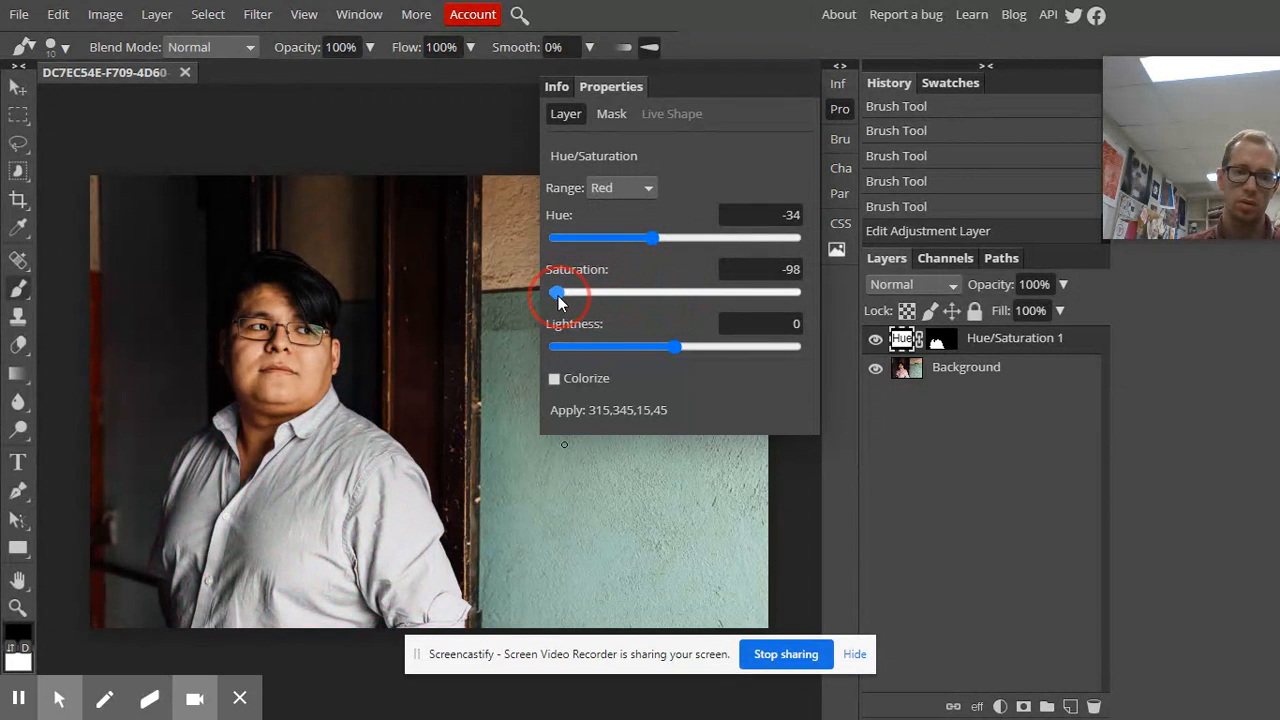
pyautogui.moveTo(672, 345)
pyautogui.mouseDown()
pyautogui.moveTo(507, 340)
pyautogui.moveTo(795, 345)
pyautogui.moveTo(560, 340)
pyautogui.moveTo(816, 314)
pyautogui.moveTo(505, 334)
pyautogui.moveTo(571, 345)
pyautogui.moveTo(800, 323)
pyautogui.moveTo(592, 358)
pyautogui.moveTo(730, 352)
pyautogui.moveTo(568, 359)
pyautogui.moveTo(632, 364)
pyautogui.moveTo(542, 387)
pyautogui.moveTo(600, 368)
pyautogui.moveTo(672, 372)
pyautogui.moveTo(663, 362)
pyautogui.mouseUp()
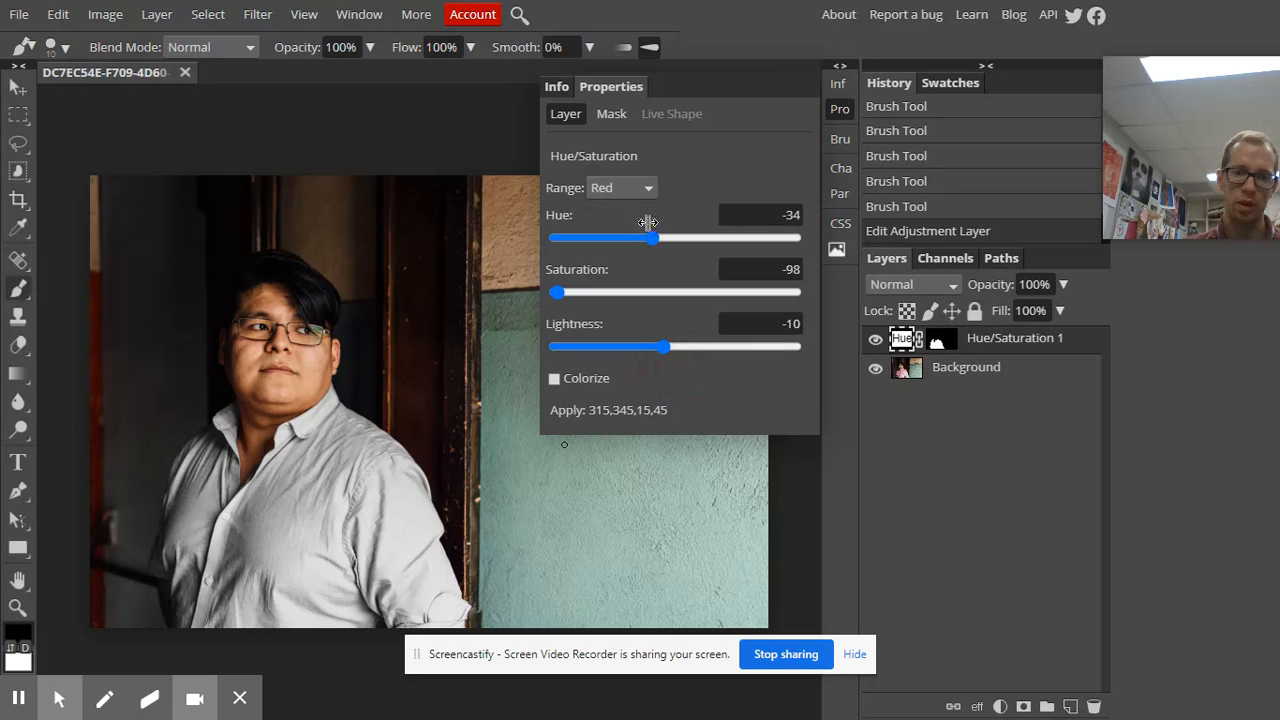
# - Recolor the shirt light blue by setting the Red range's Hue to -160 and Saturation to 4
pyautogui.moveTo(651, 243); pyautogui.dragTo(691, 243)
pyautogui.moveTo(560, 292); pyautogui.dragTo(681, 300)
pyautogui.moveTo(691, 238); pyautogui.dragTo(572, 272)
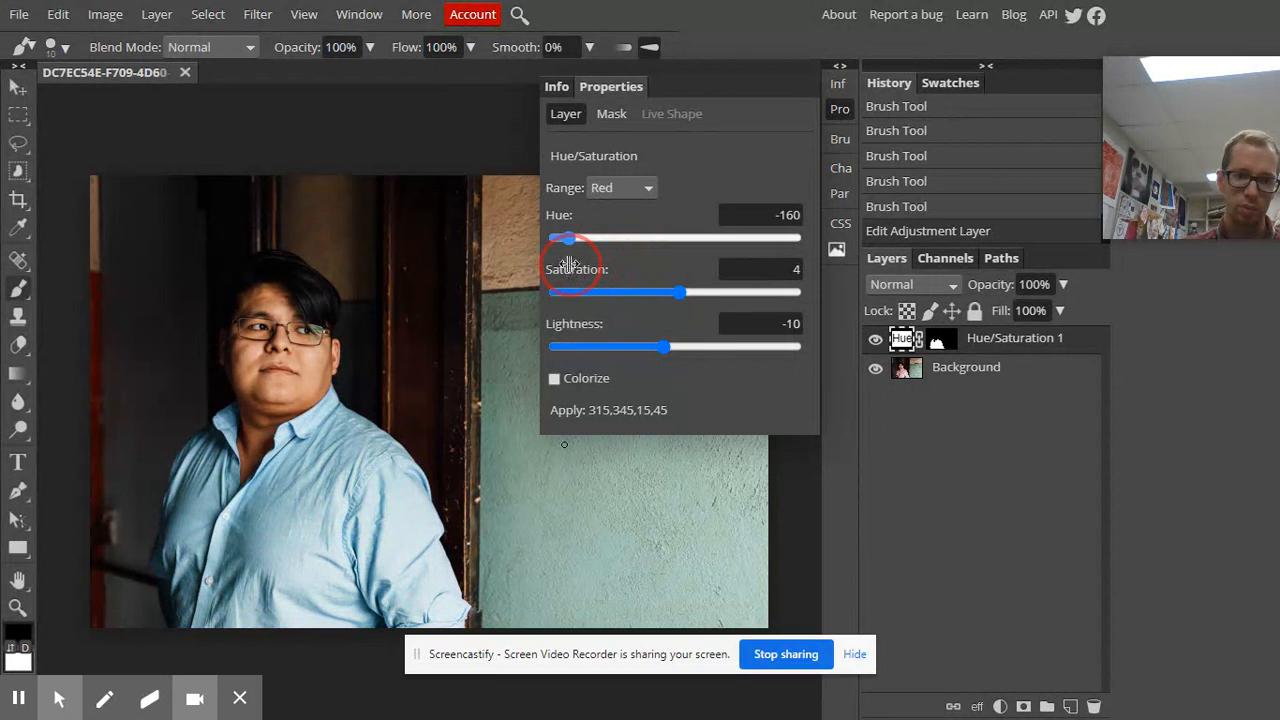
# - Shift the shirt to teal with Red range Hue -176, Saturation 6 and Lightness -46
pyautogui.moveTo(680, 292); pyautogui.dragTo(643, 291)
pyautogui.moveTo(671, 346); pyautogui.dragTo(619, 346)
pyautogui.moveTo(643, 292); pyautogui.dragTo(682, 301)
pyautogui.moveTo(566, 239)
pyautogui.mouseDown()
pyautogui.moveTo(585, 255)
pyautogui.moveTo(558, 247)
pyautogui.mouseUp()
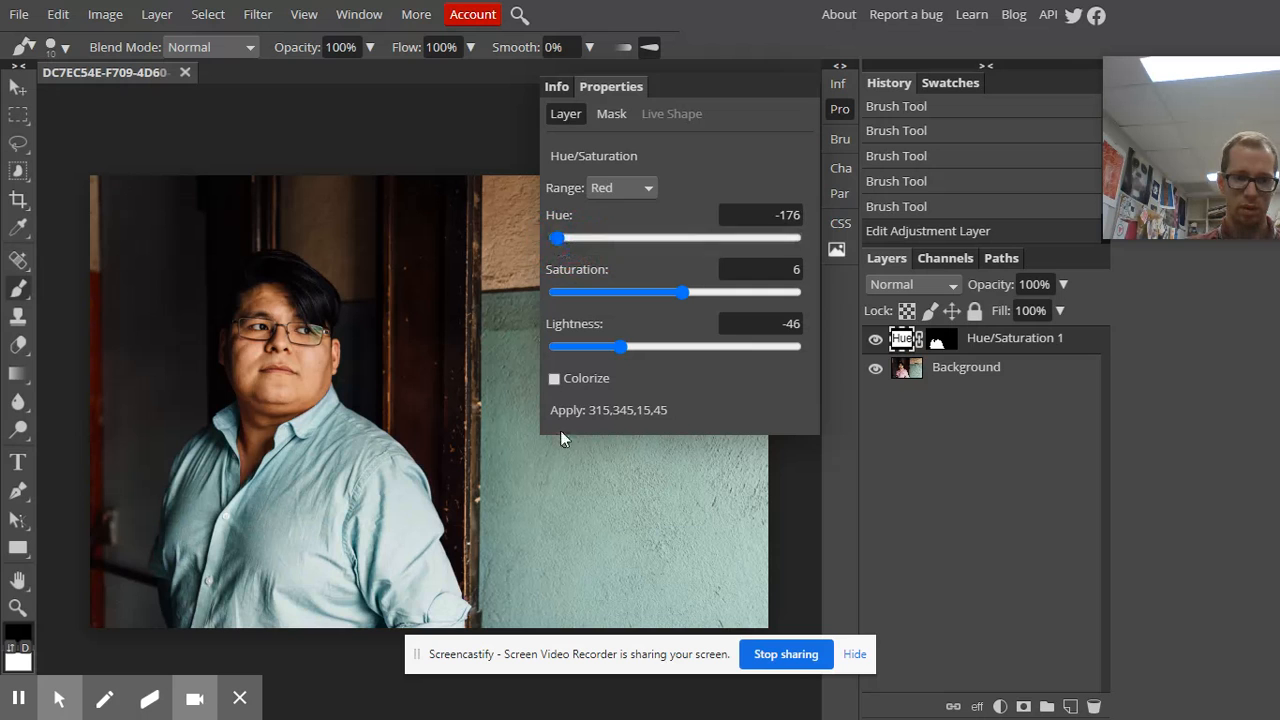
# - Compare the shirt color with the wall up close and mute it by setting the Red range's Saturation to -23
pyautogui.scroll(3, 543, 443)
pyautogui.scroll(-2, 541, 447)
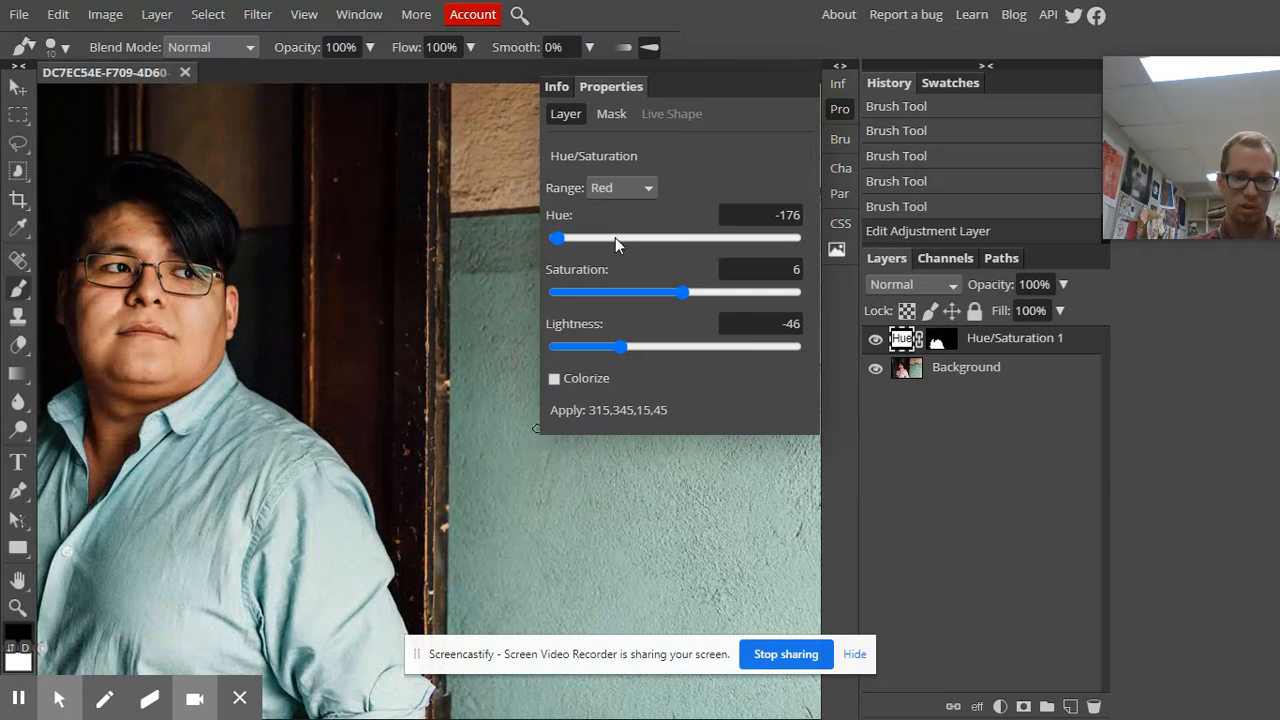
pyautogui.click(311, 452)
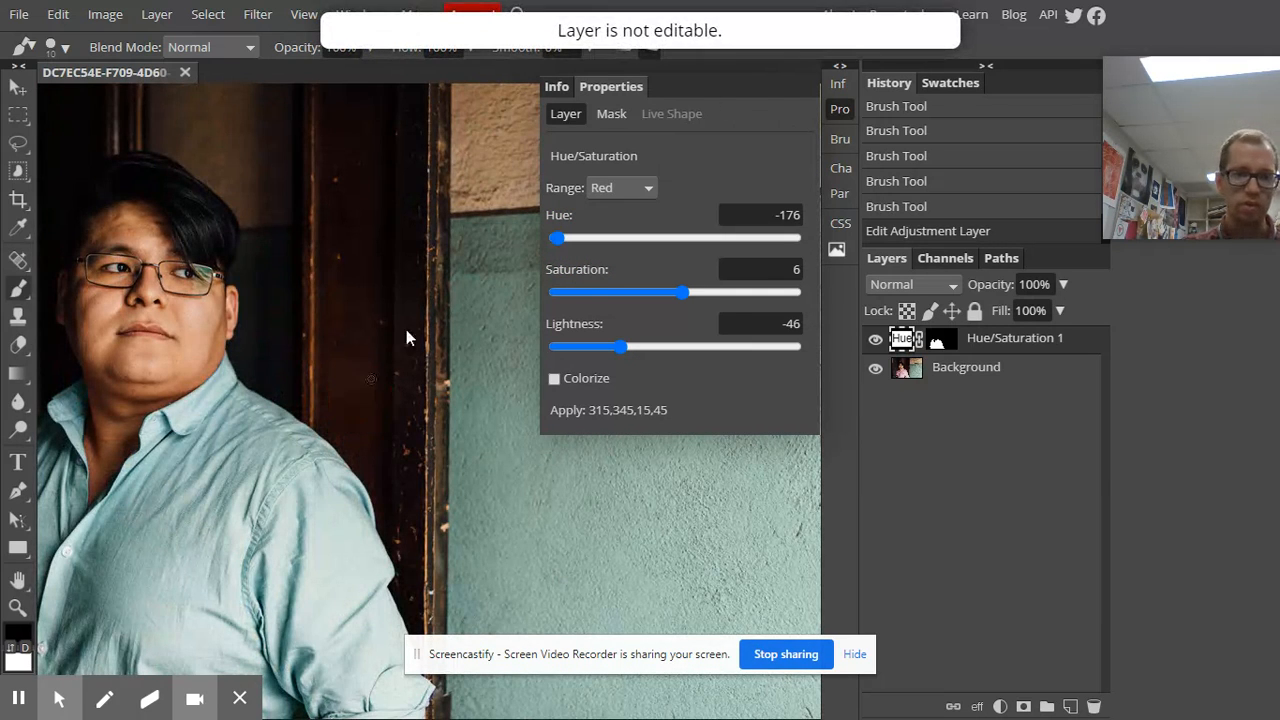
pyautogui.scroll(3, 371, 380)
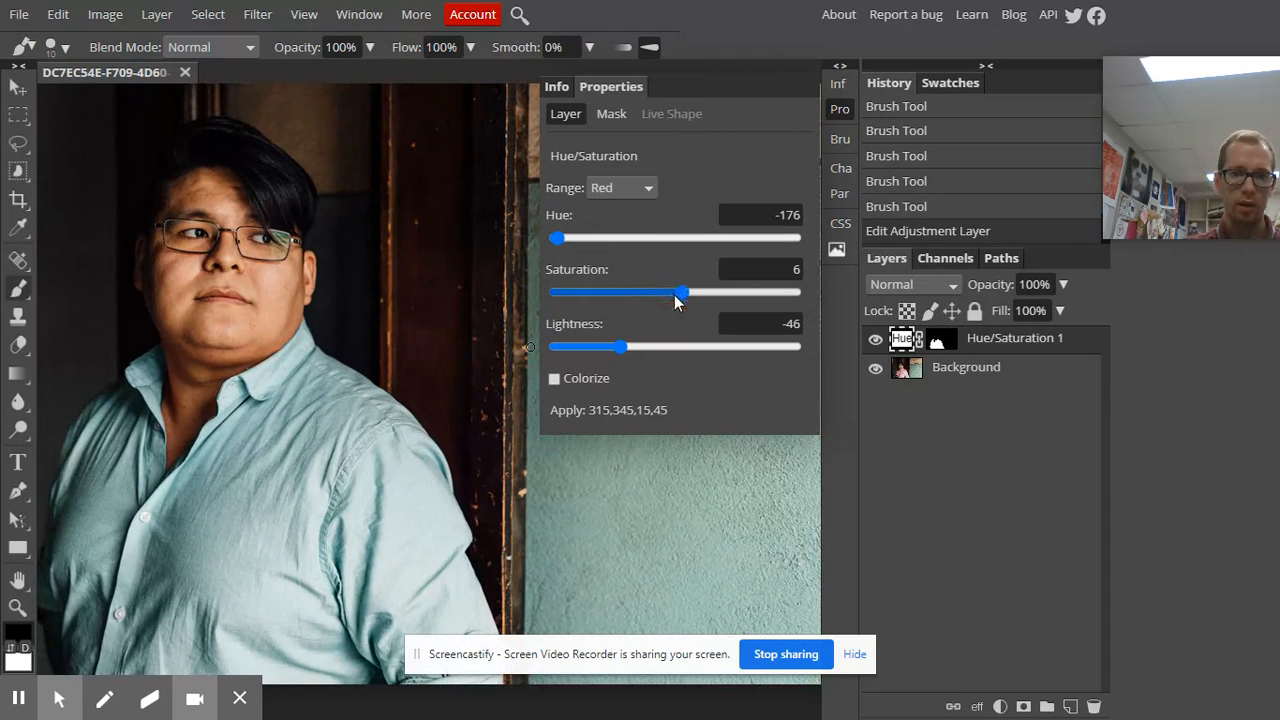
pyautogui.moveTo(680, 291); pyautogui.dragTo(653, 286)
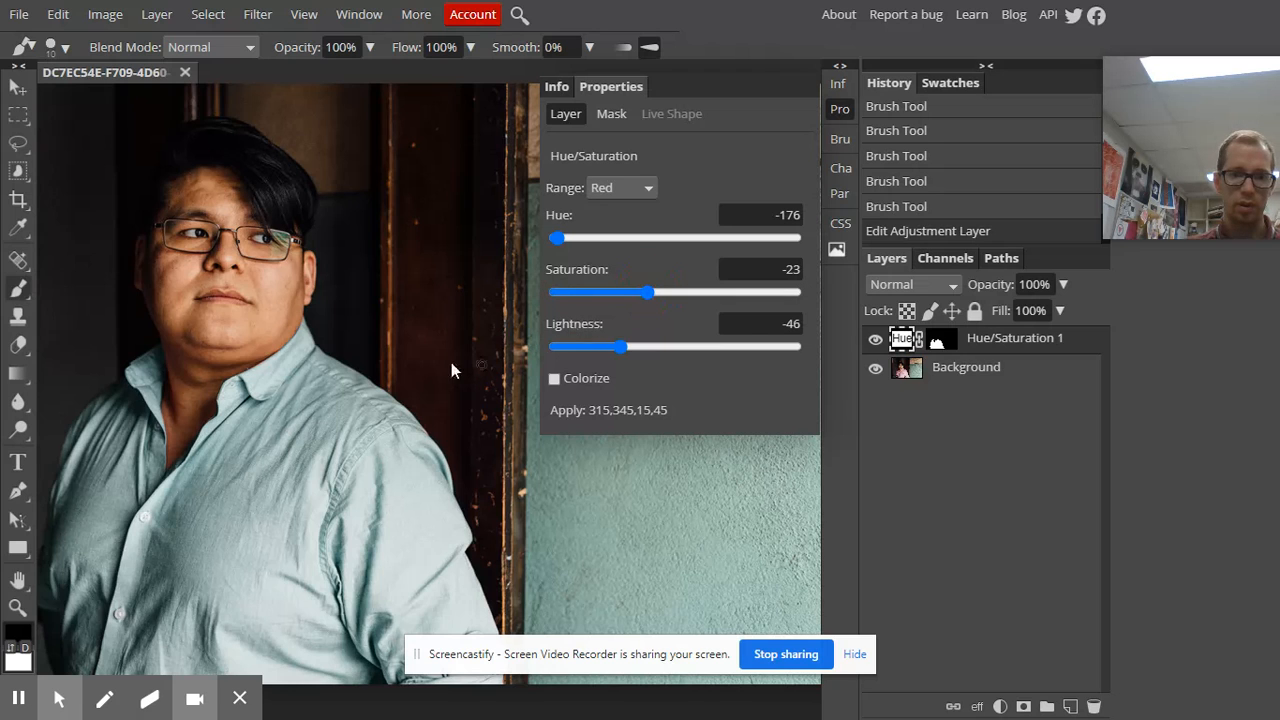
pyautogui.scroll(-2, 430, 365)
# - Set the Hue of the Magenta range to -50 in the same adjustment
pyautogui.click(627, 182)
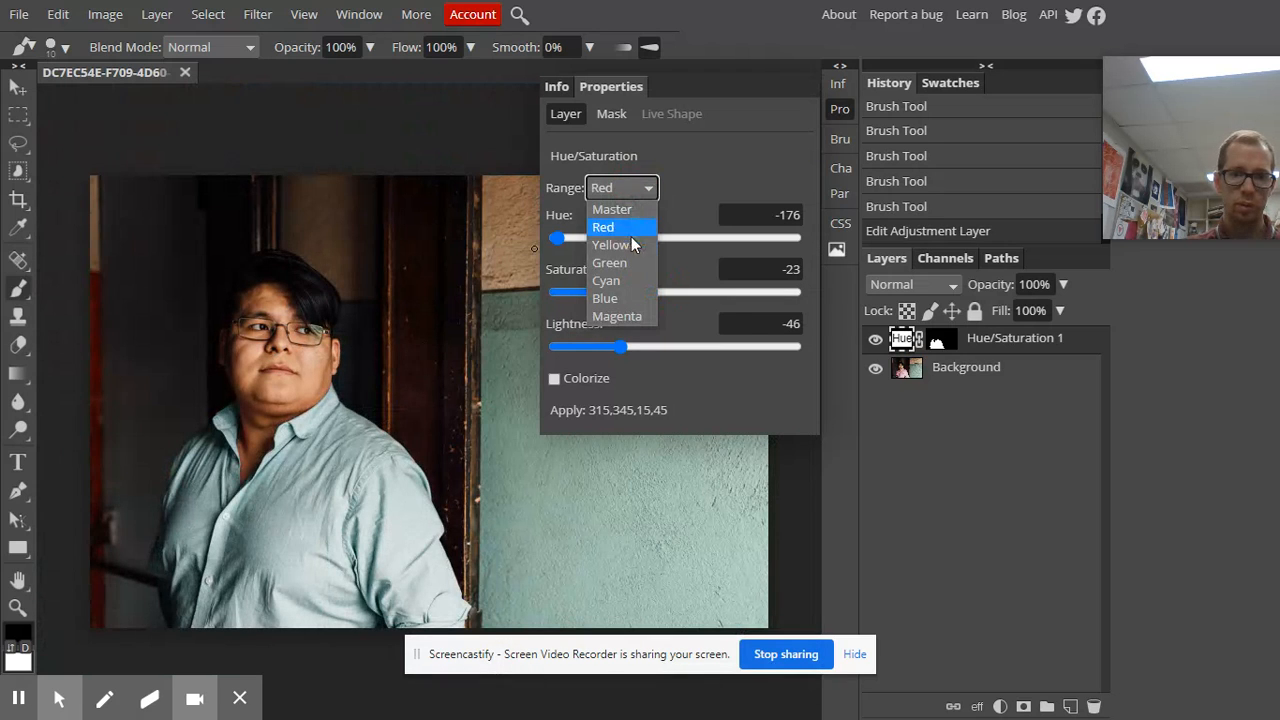
pyautogui.click(635, 317)
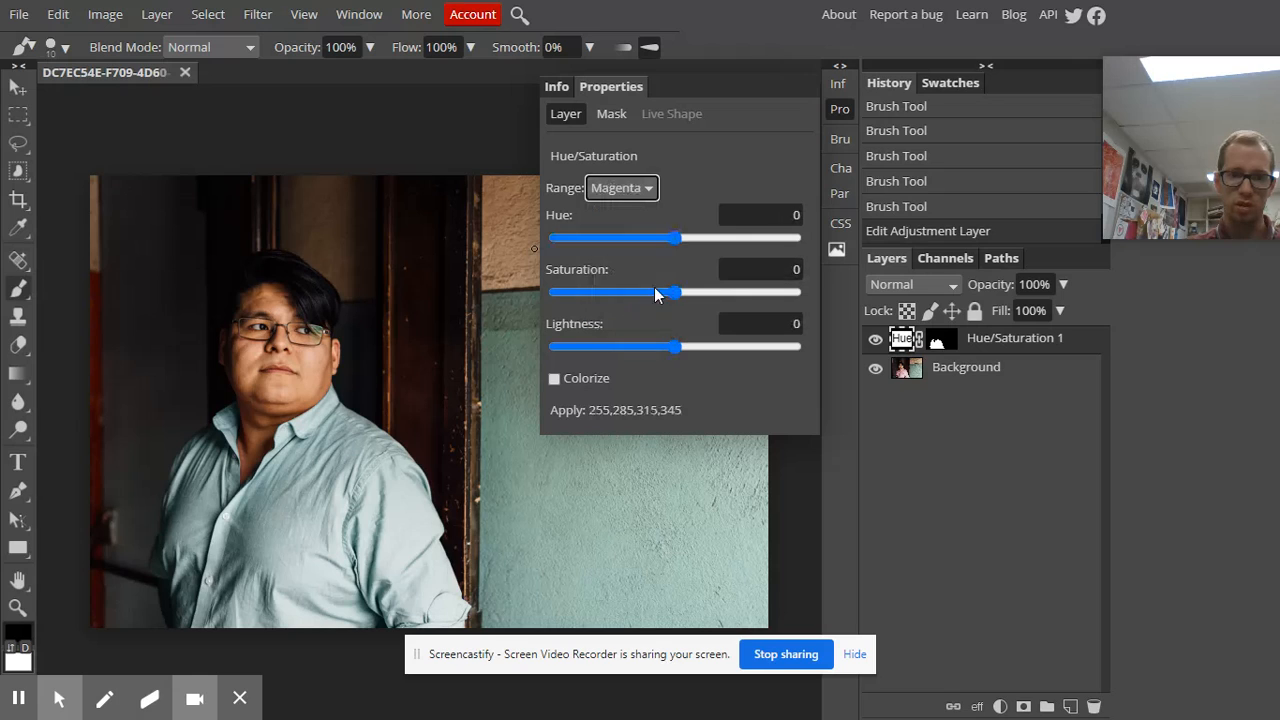
pyautogui.moveTo(677, 240); pyautogui.dragTo(641, 240)
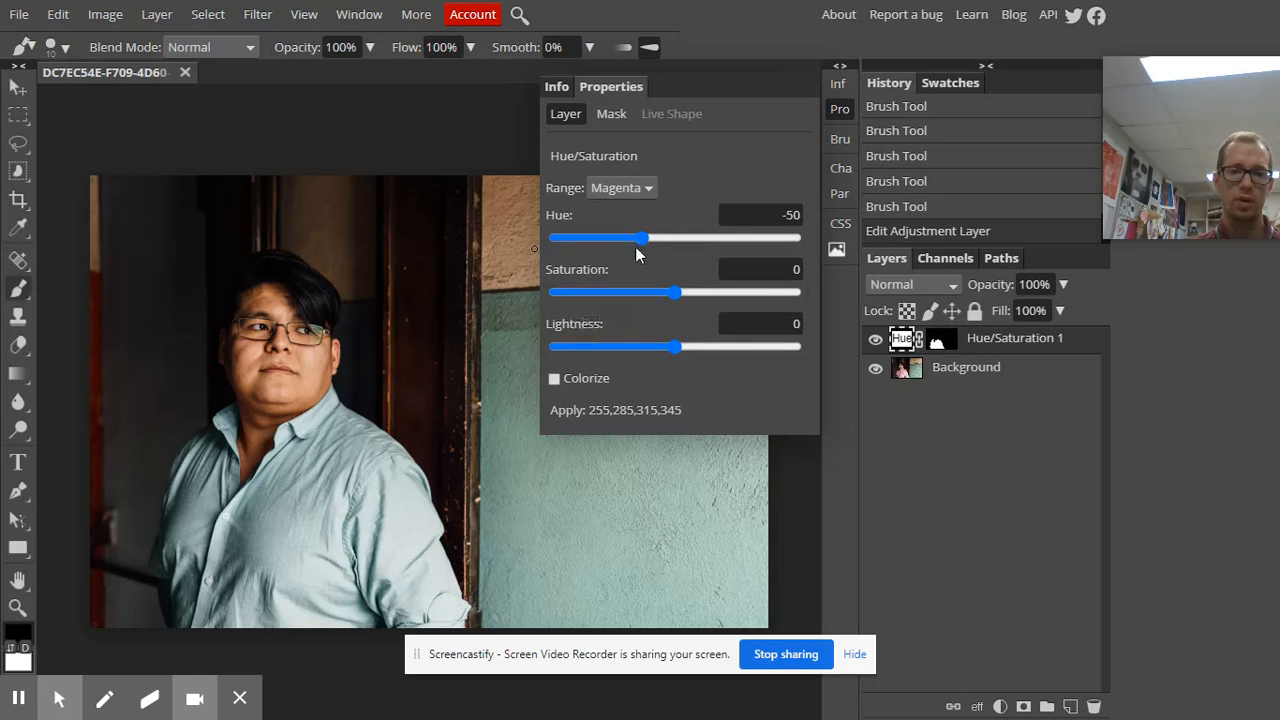
# - Return to the Master range and darken the shirt slightly with Lightness -10
pyautogui.click(631, 190)
pyautogui.click(616, 211)
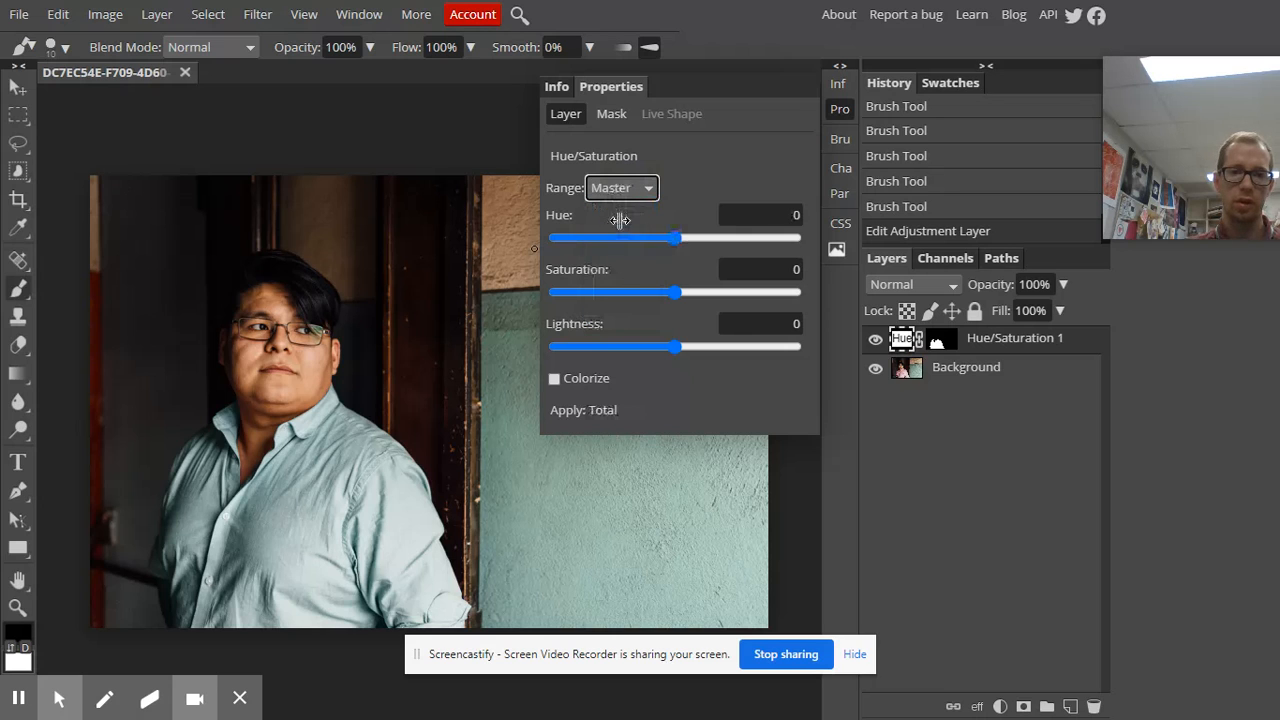
pyautogui.moveTo(679, 346)
pyautogui.mouseDown()
pyautogui.moveTo(632, 346)
pyautogui.moveTo(663, 364)
pyautogui.mouseUp()
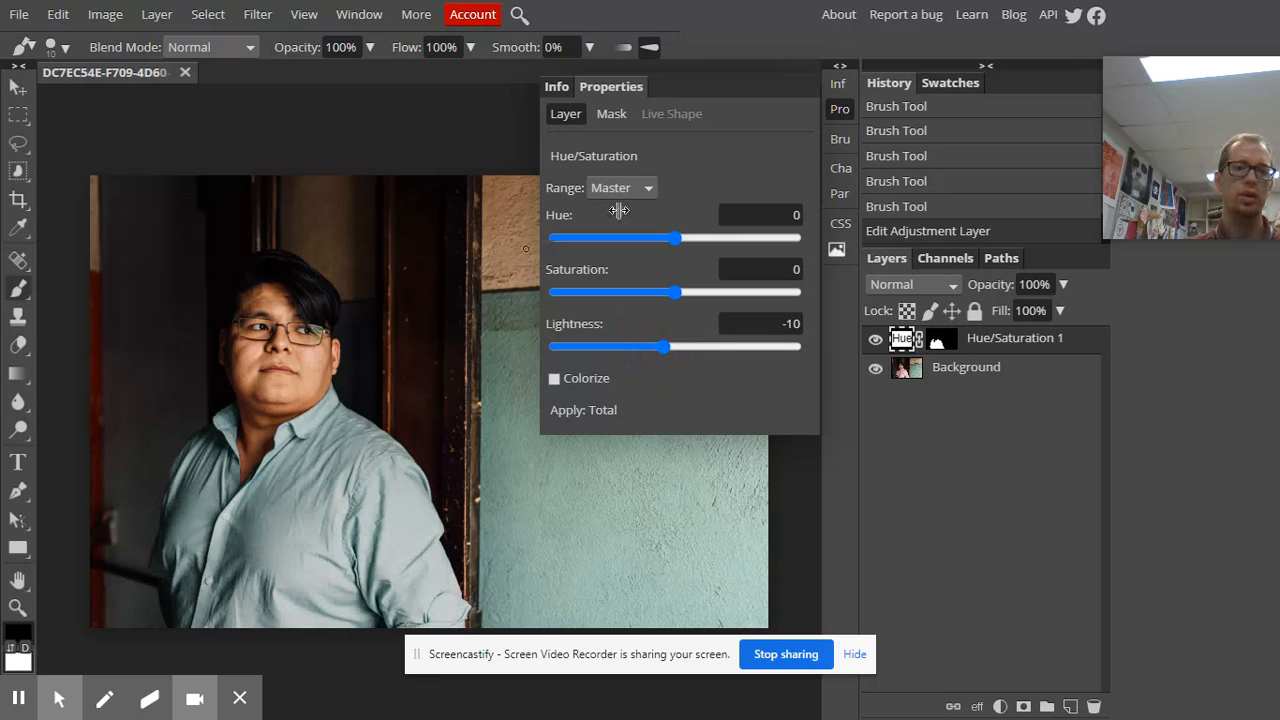
# - Close the adjustment properties and toggle the Hue/Saturation layer's visibility to compare the shirt before and after, leaving the layer shown
pyautogui.click(836, 112)
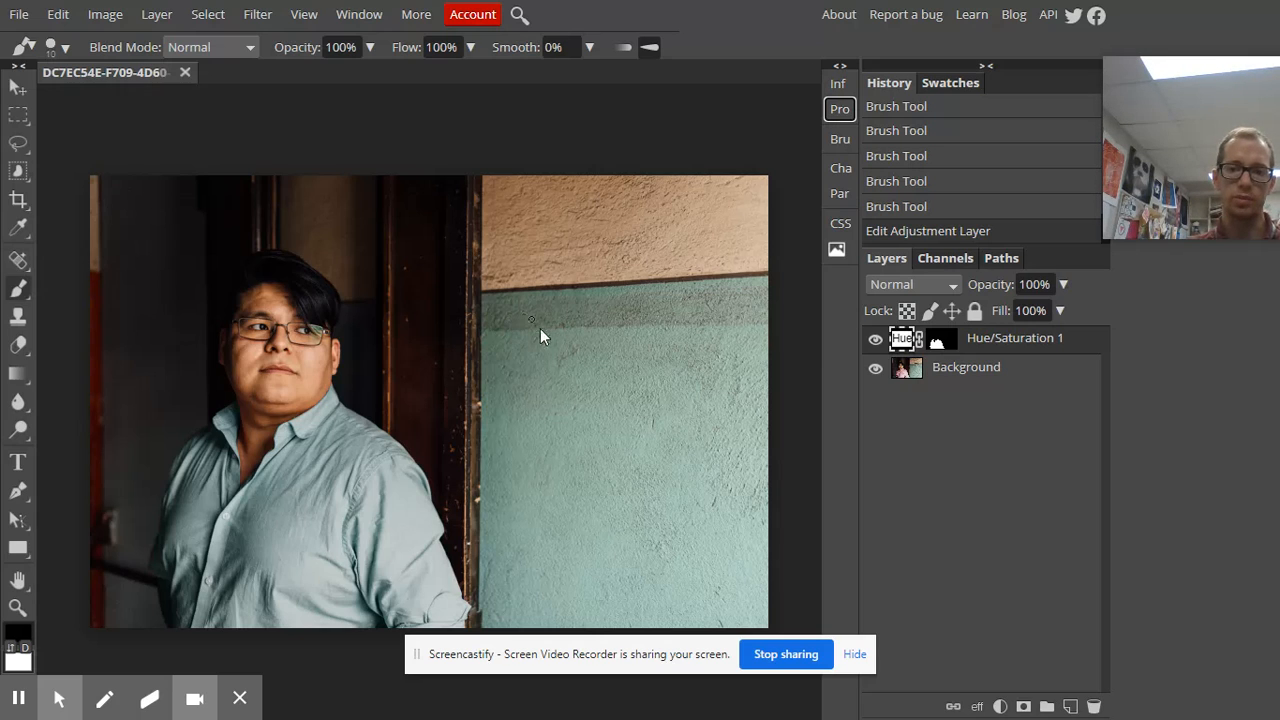
pyautogui.click(876, 340)
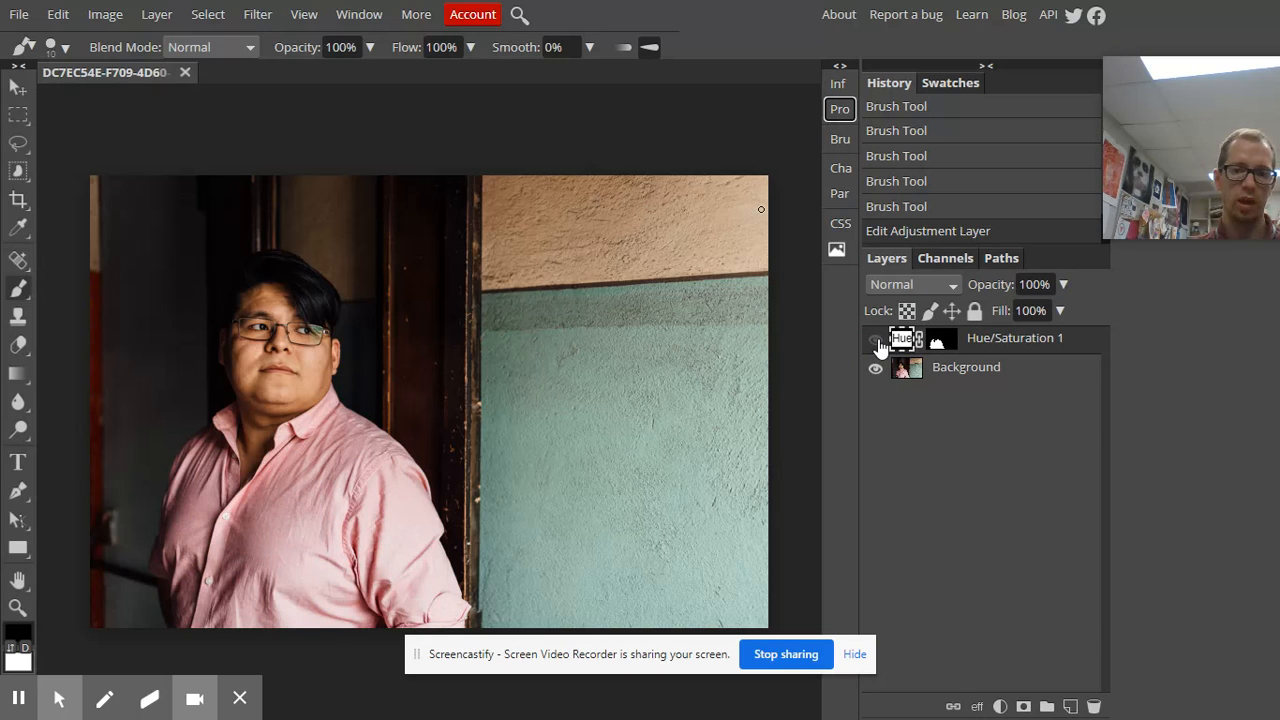
pyautogui.click(876, 340)
pyautogui.click(876, 341)
pyautogui.click(876, 341)
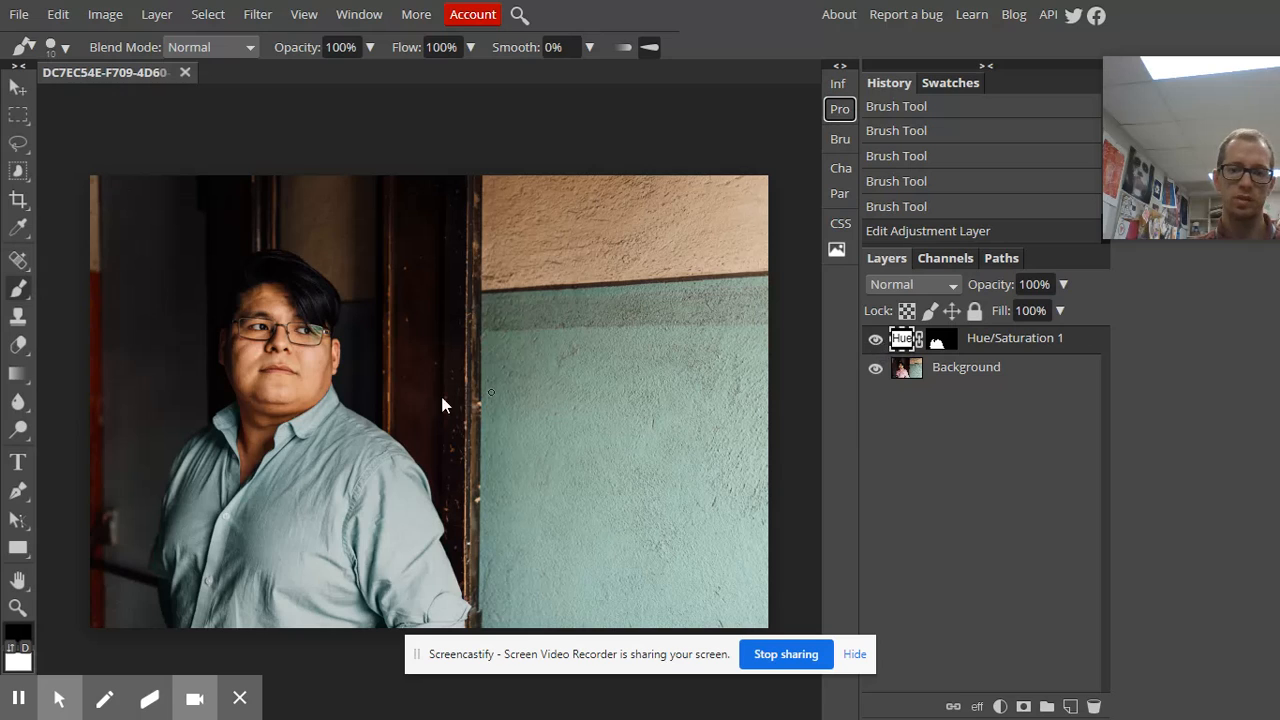